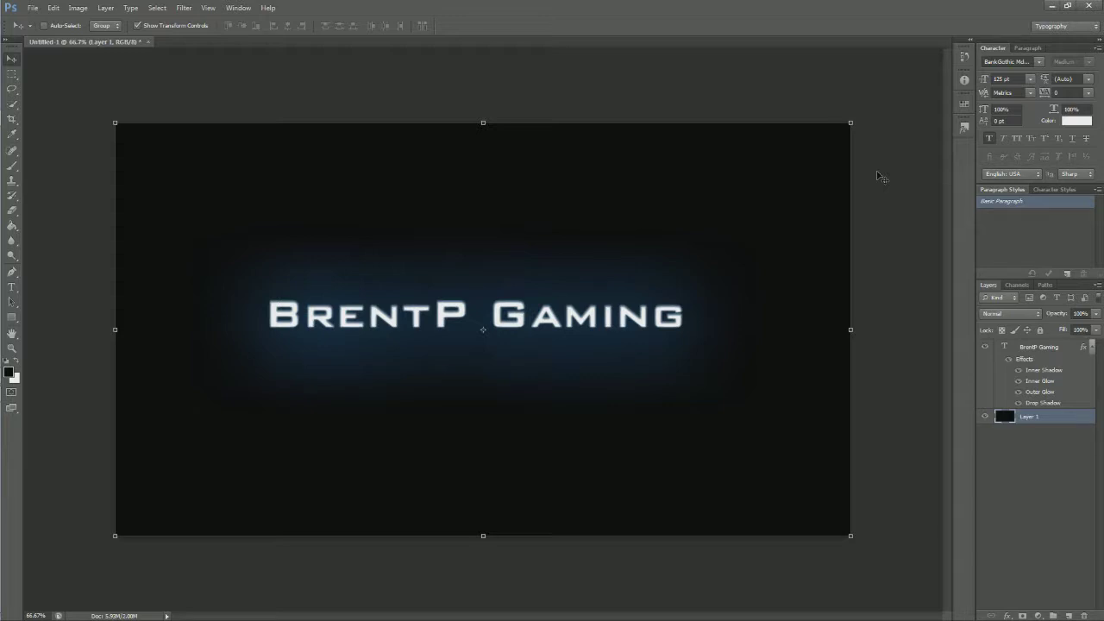
# Step: Close the current document without saving and create a new 1920 x 1080 pixel, 72 ppi RGB document with a transparent background
pyautogui.click(148, 41)
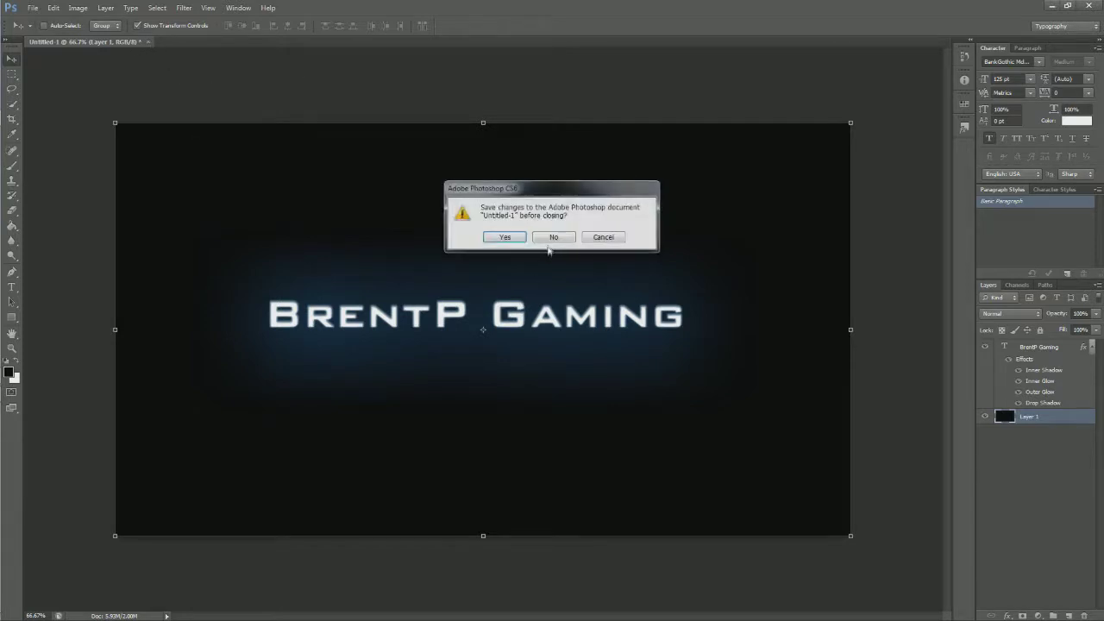
pyautogui.press('n')
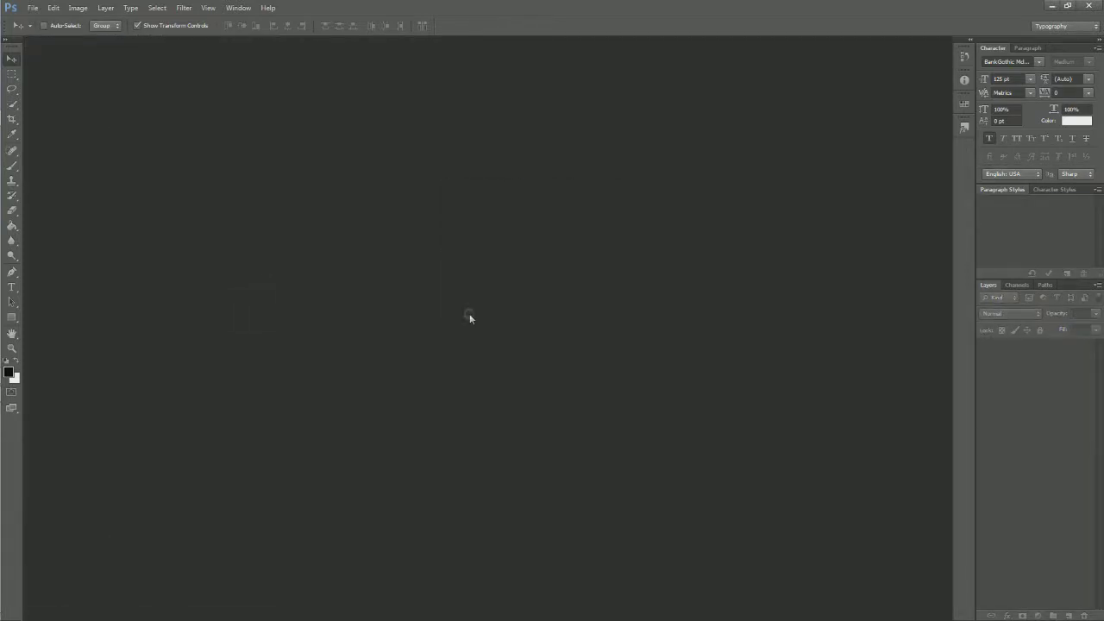
pyautogui.hotkey('ctrl', 'n')
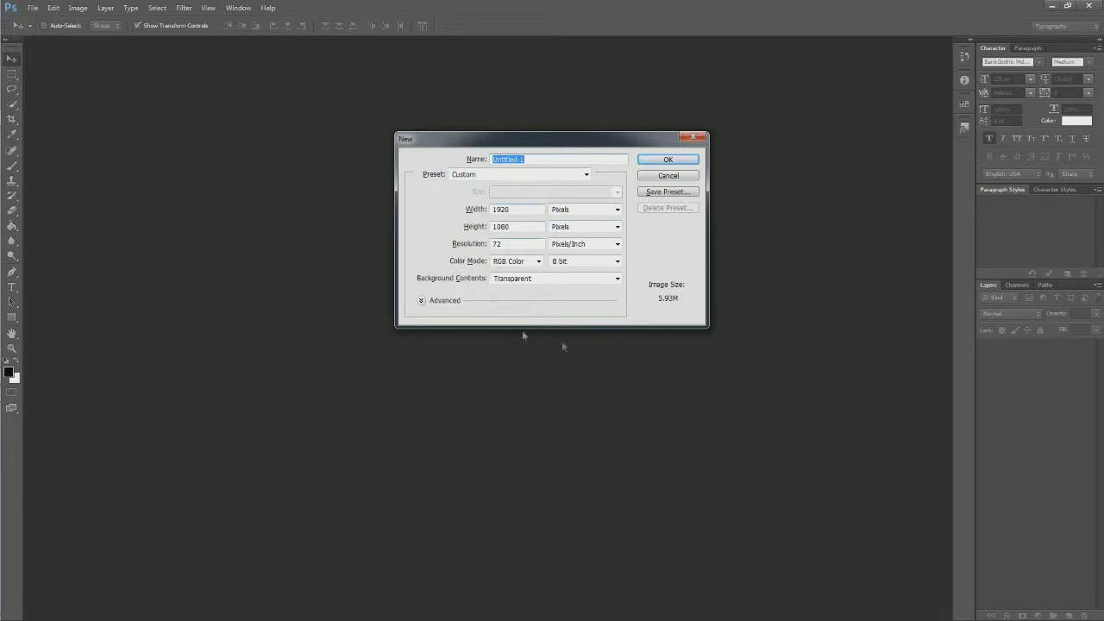
pyautogui.click(662, 160)
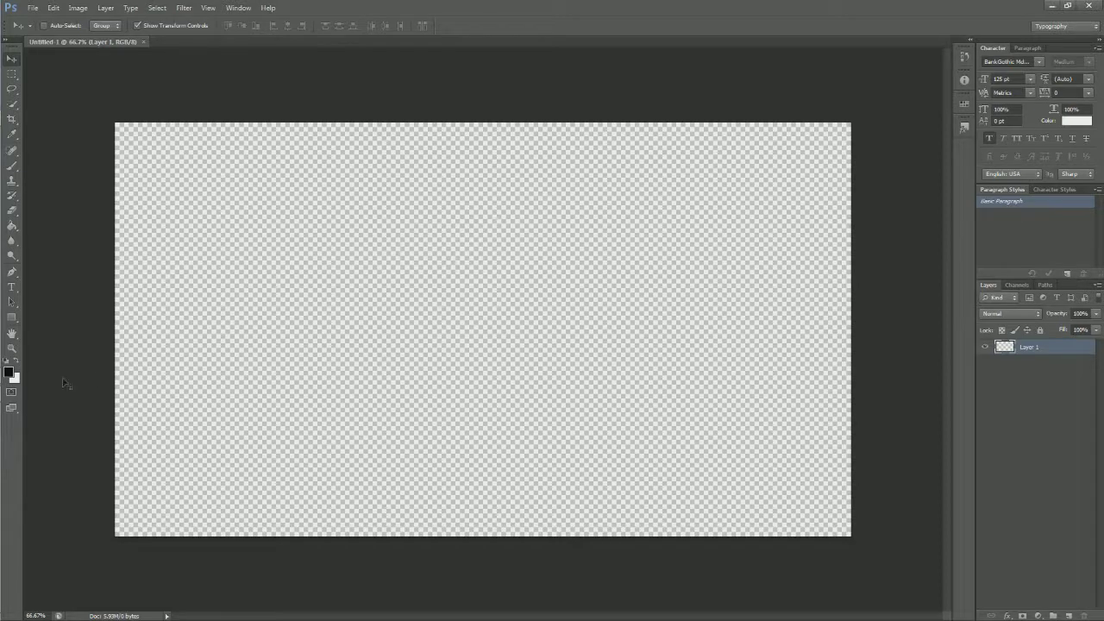
# Step: Fill the empty Layer 1 with the black foreground colour using the Paint Bucket tool
pyautogui.click(11, 229)
pyautogui.rightClick(11, 228)
pyautogui.click(52, 224)
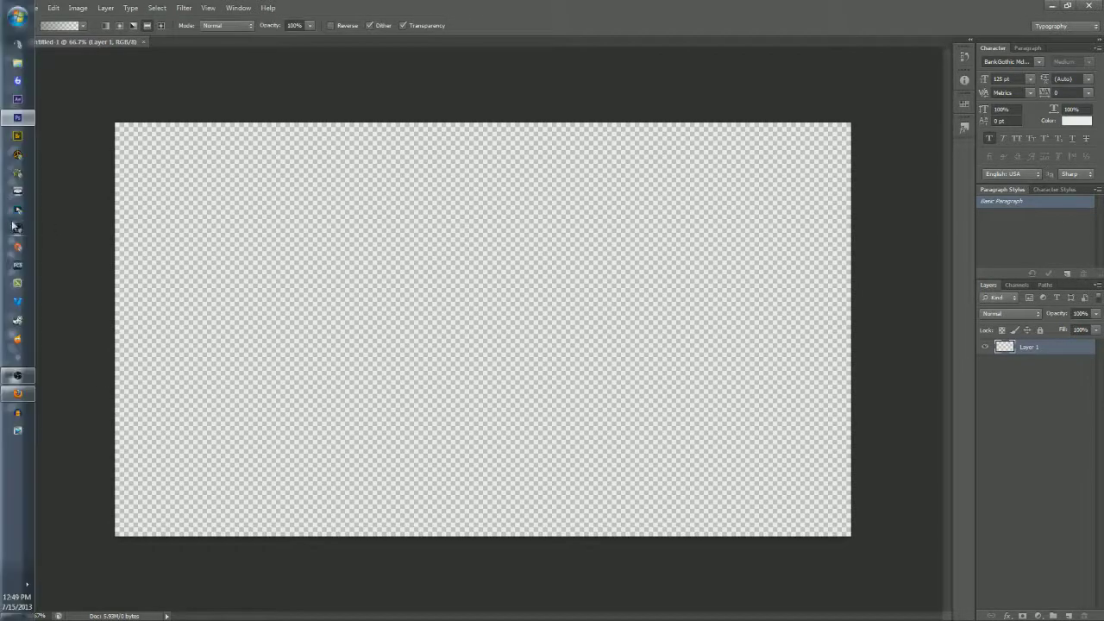
pyautogui.rightClick(12, 227)
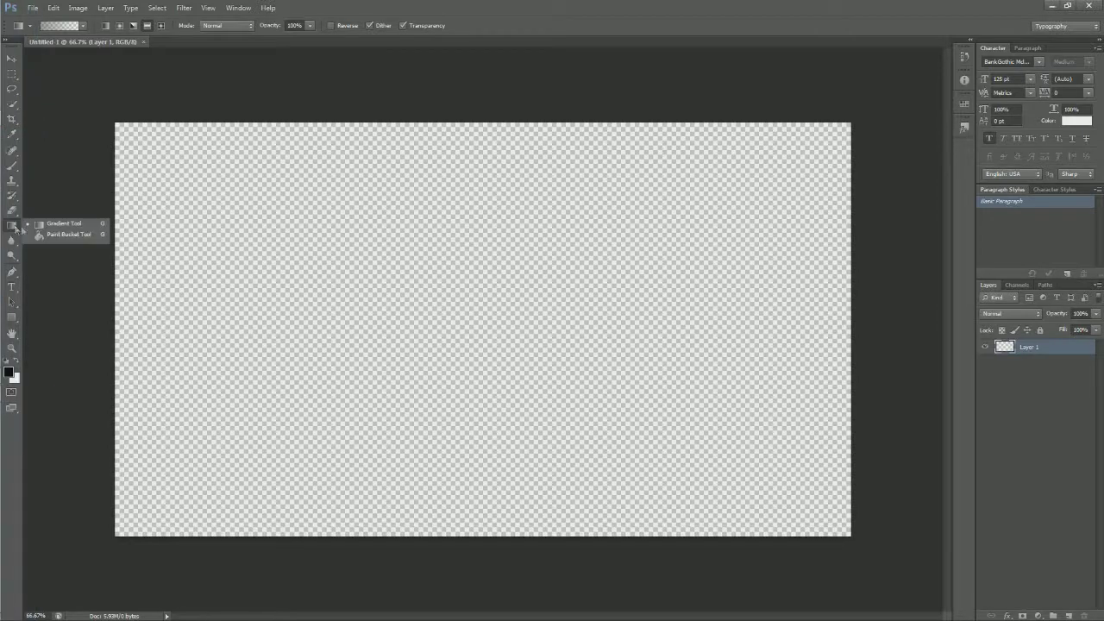
pyautogui.click(72, 235)
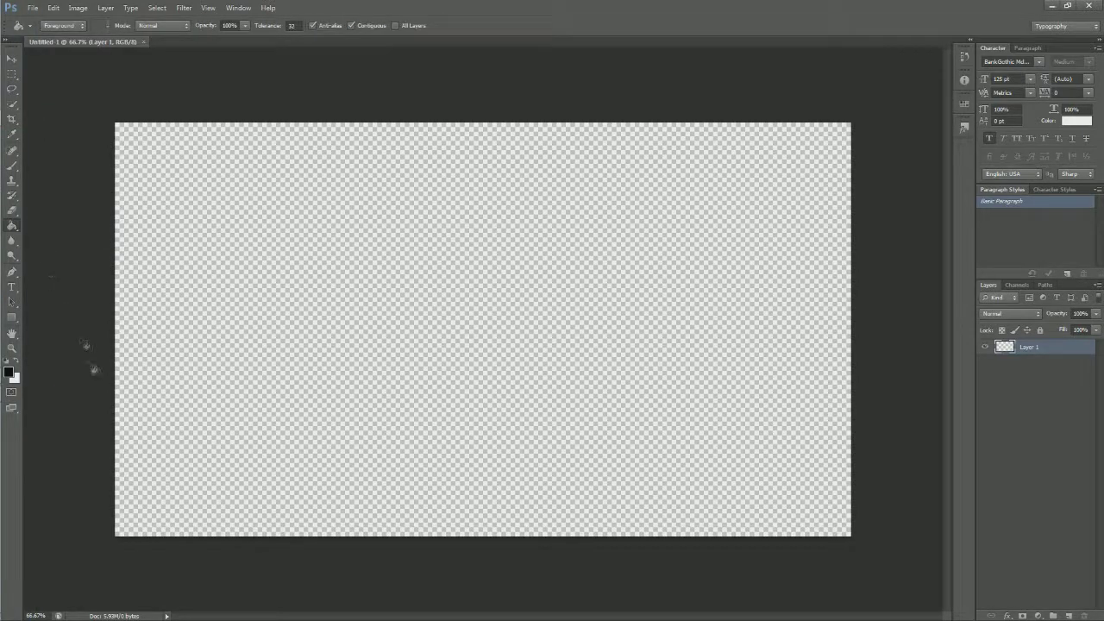
pyautogui.click(507, 236)
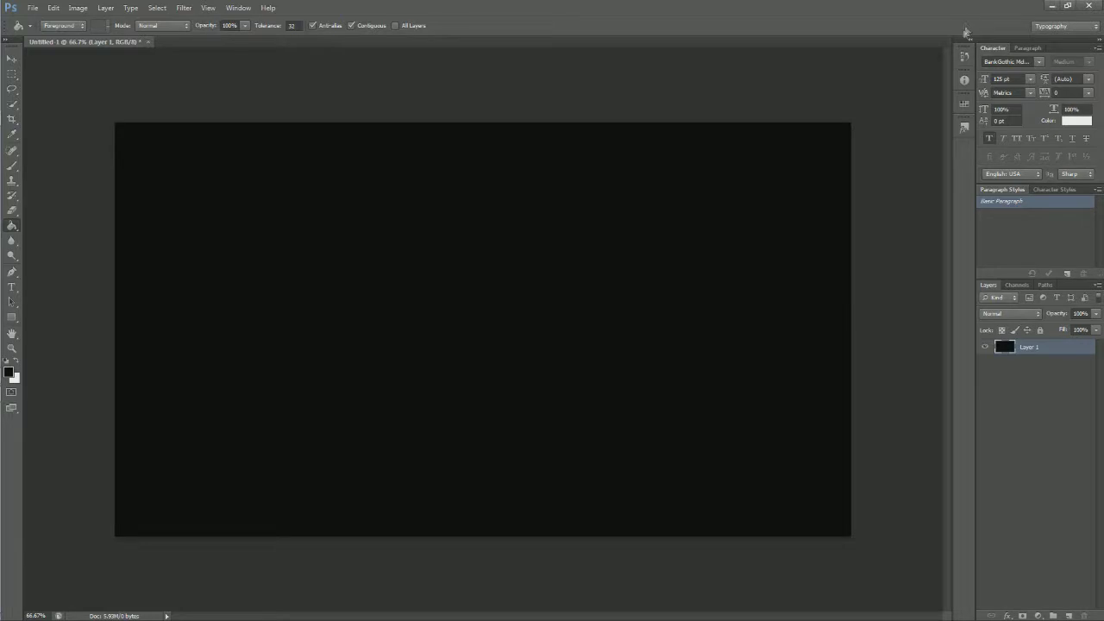
# Step: Choose the Typography workspace and add the white title "BrentP Gaming" in 125 pt BankGothic Md BT above the canvas centre
pyautogui.click(1051, 26)
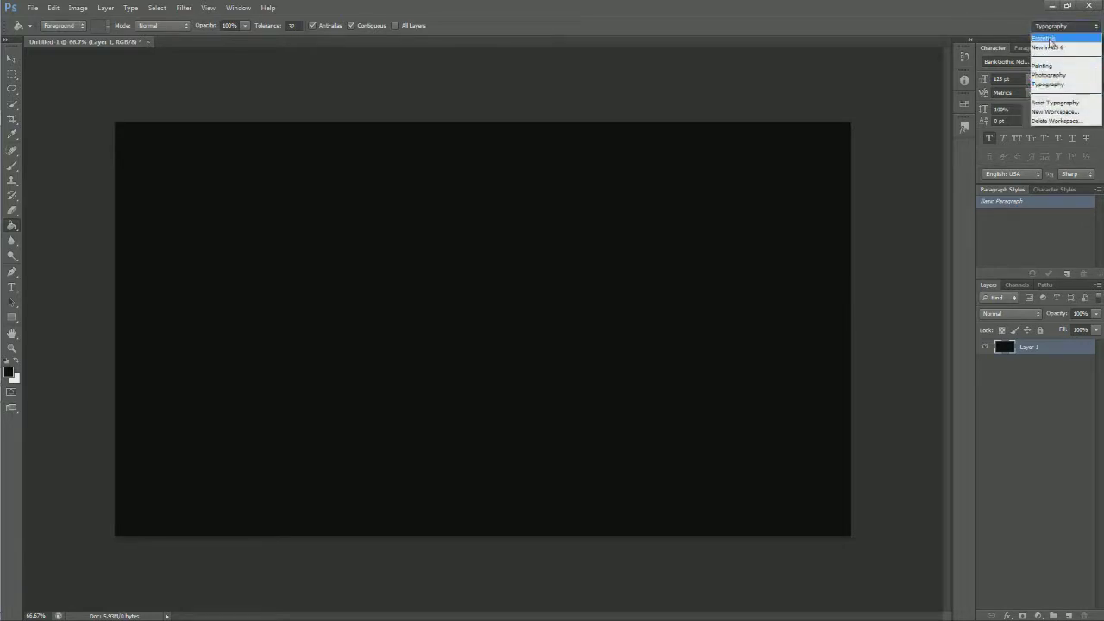
pyautogui.click(1051, 86)
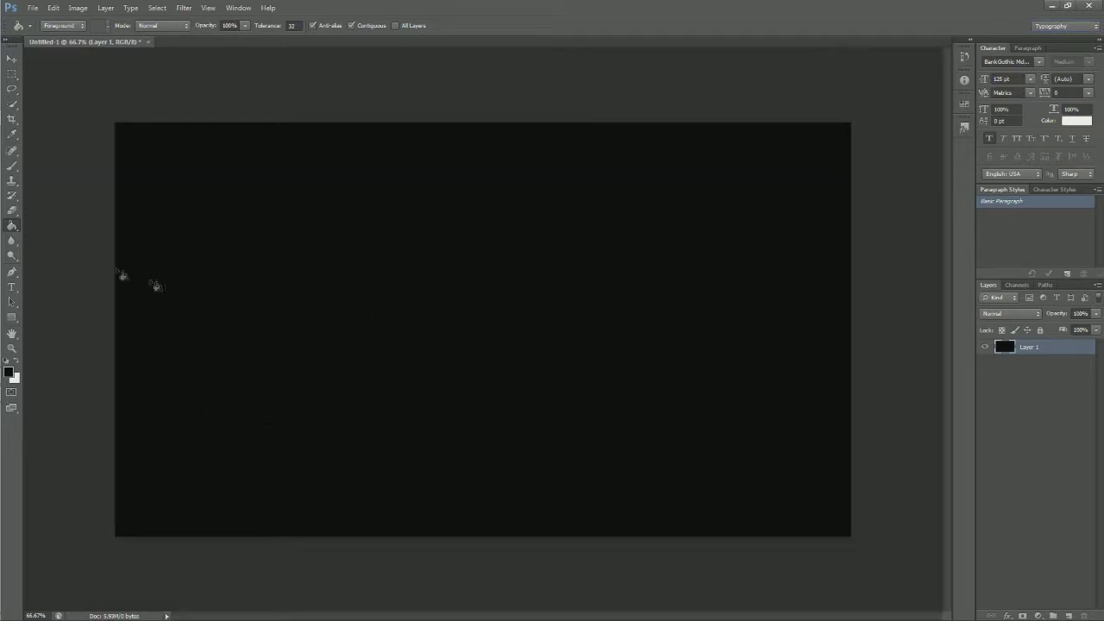
pyautogui.click(14, 287)
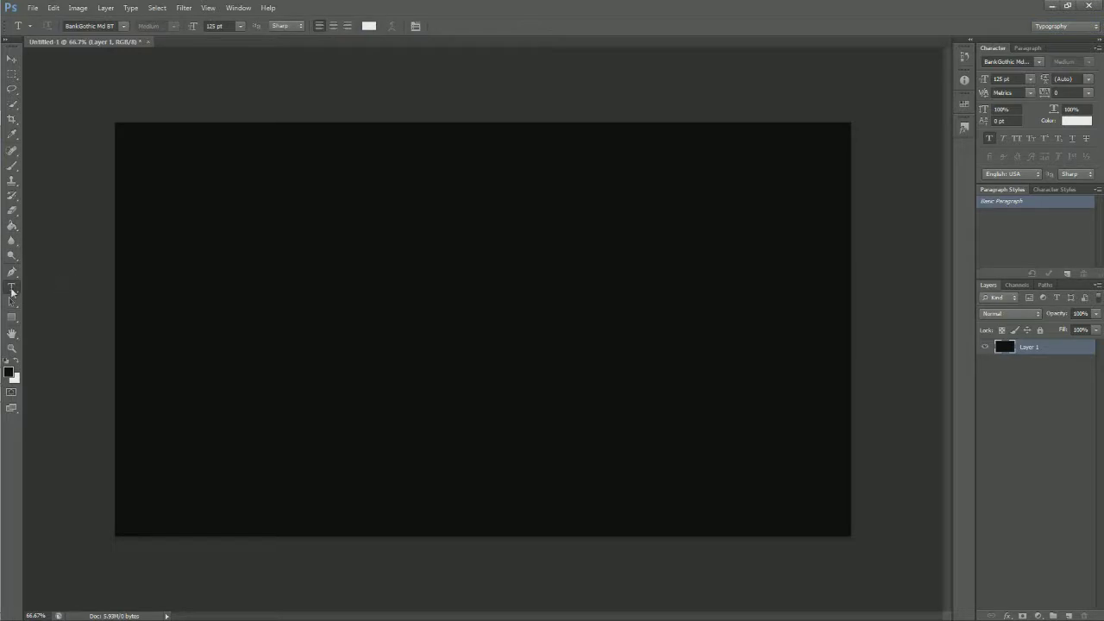
pyautogui.click(274, 278)
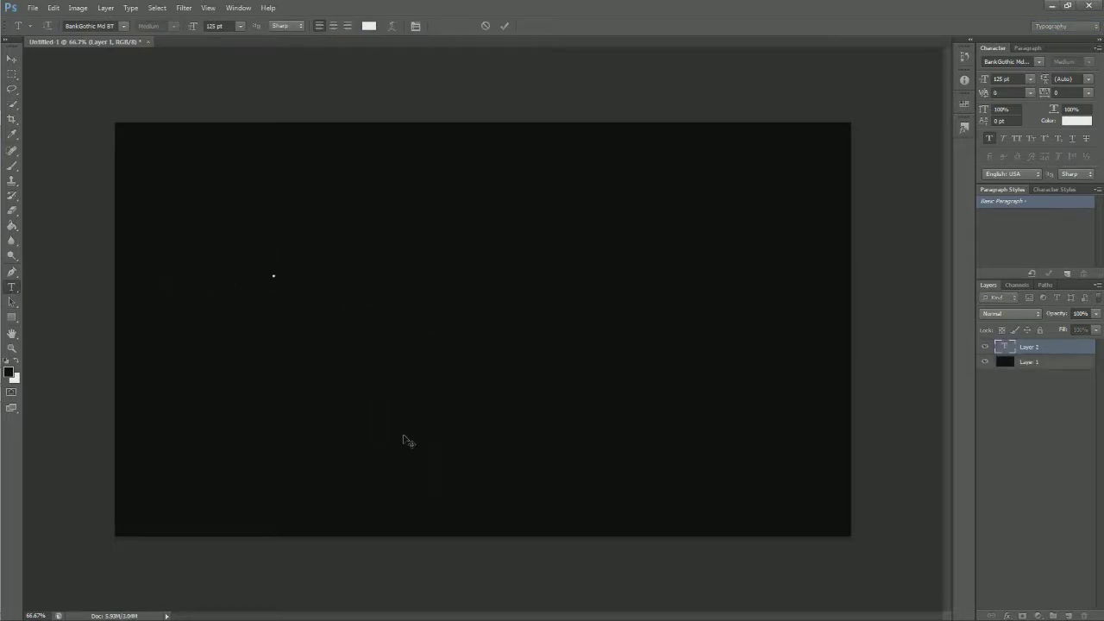
pyautogui.write('Br')
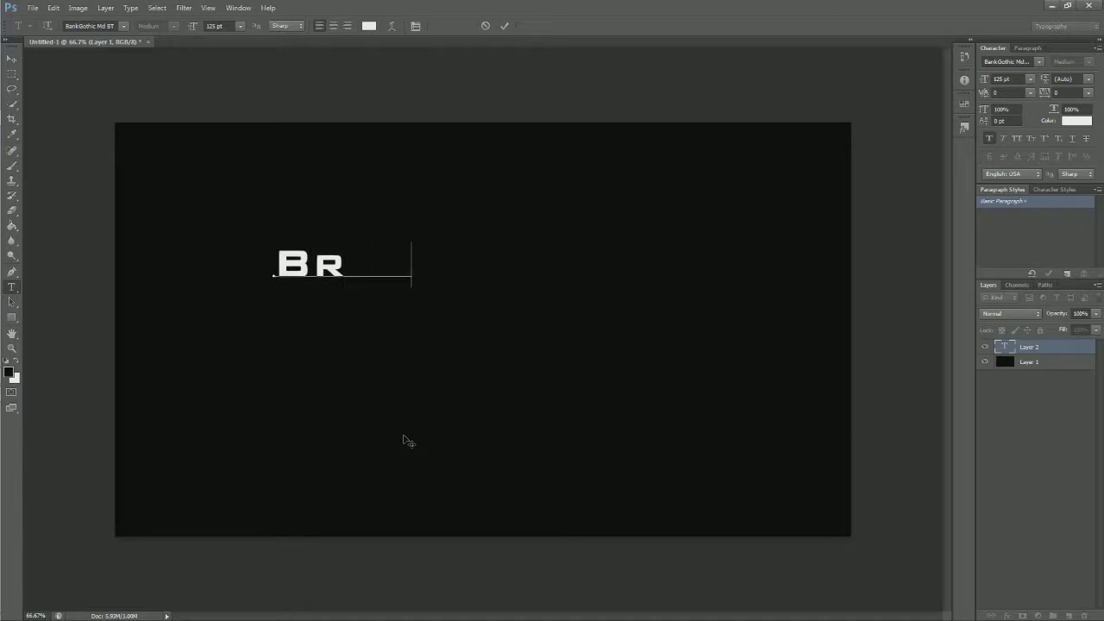
pyautogui.write('entP')
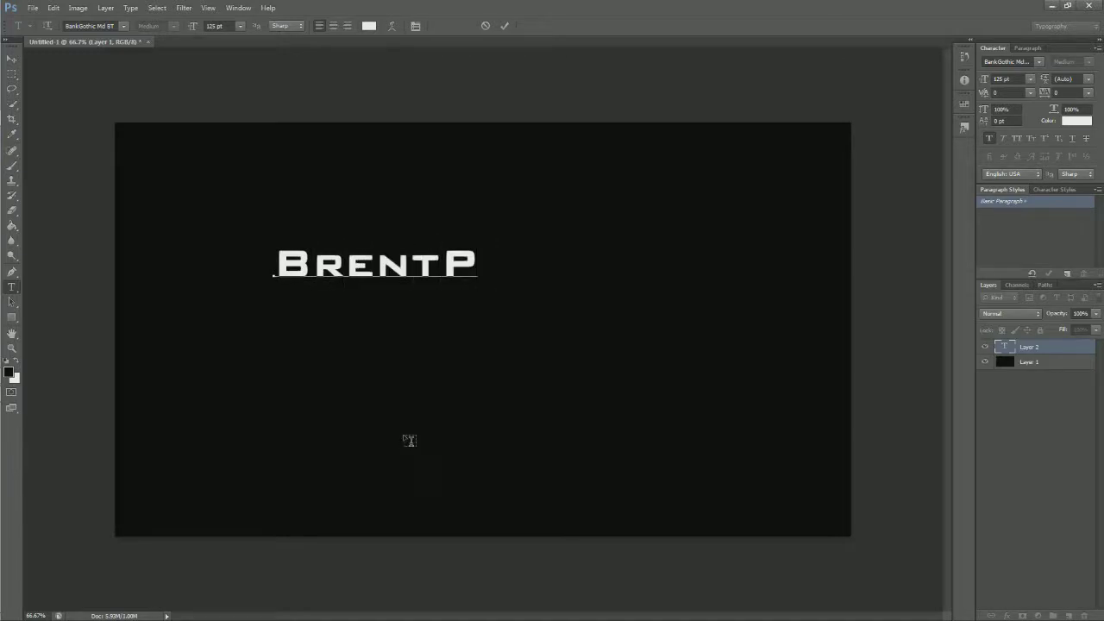
pyautogui.write(' Gaming')
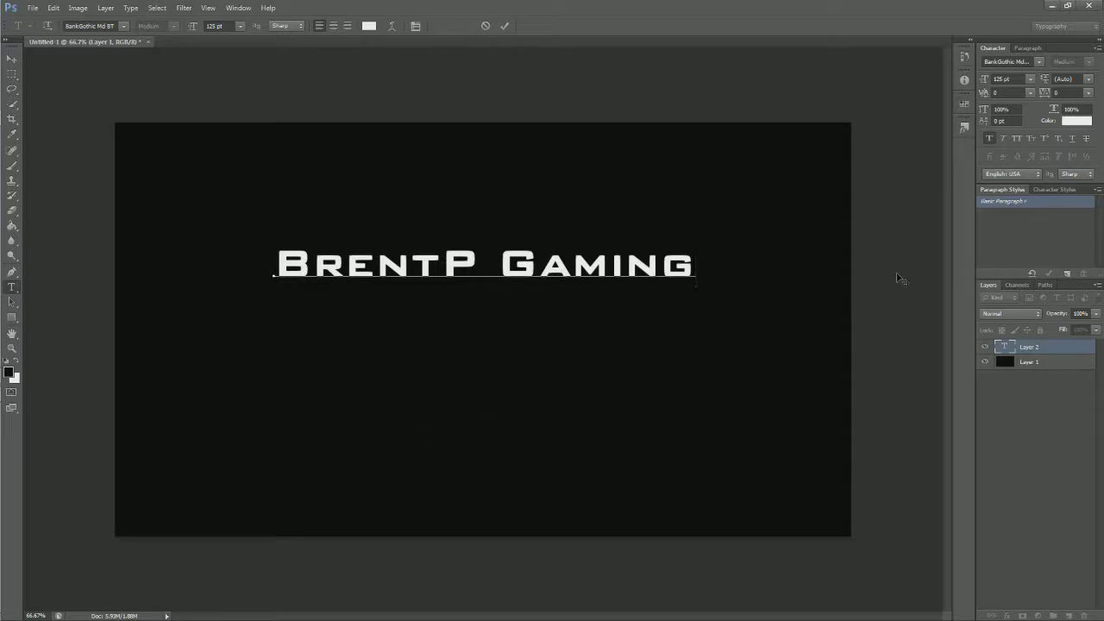
pyautogui.click(13, 59)
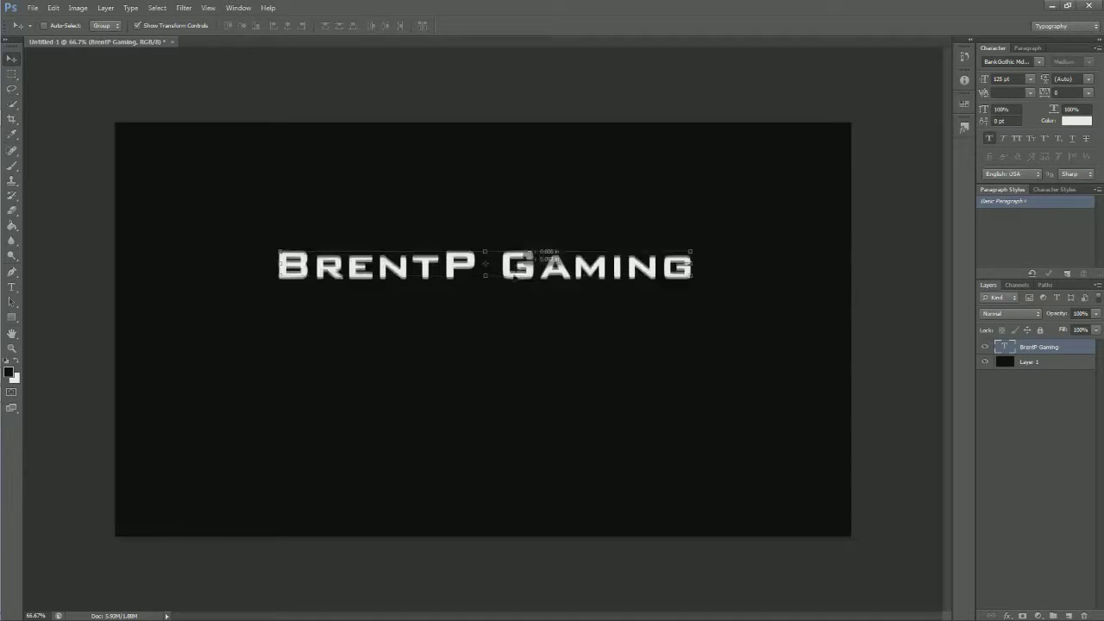
# Step: Try the title at the vertical centre of the canvas and return it to its upper position
pyautogui.moveTo(520, 270); pyautogui.dragTo(543, 327)
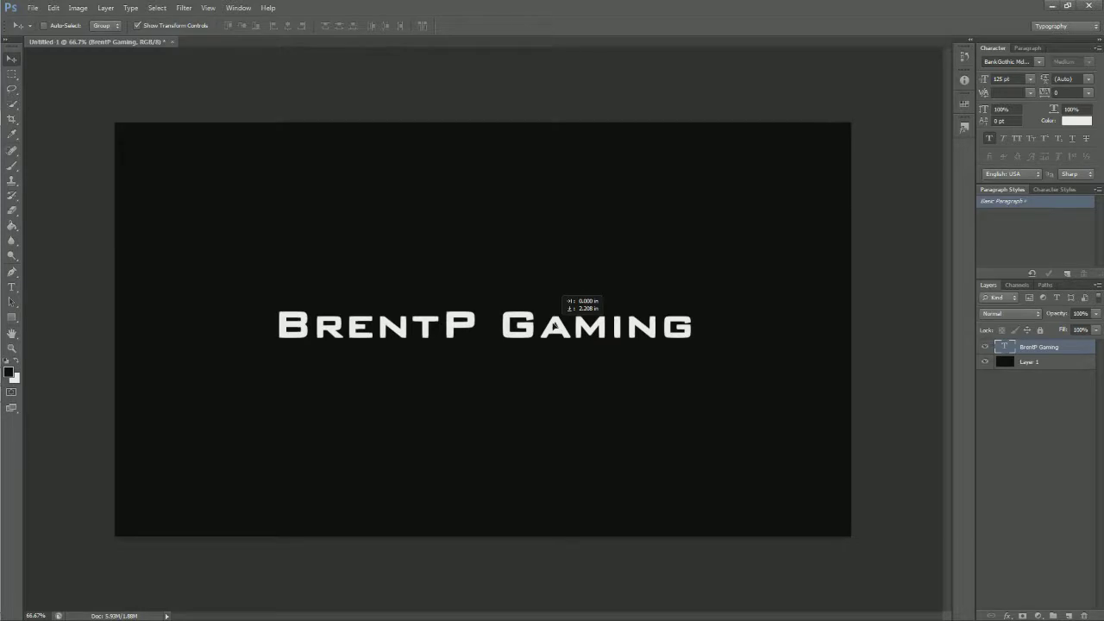
pyautogui.moveTo(552, 327); pyautogui.dragTo(556, 262)
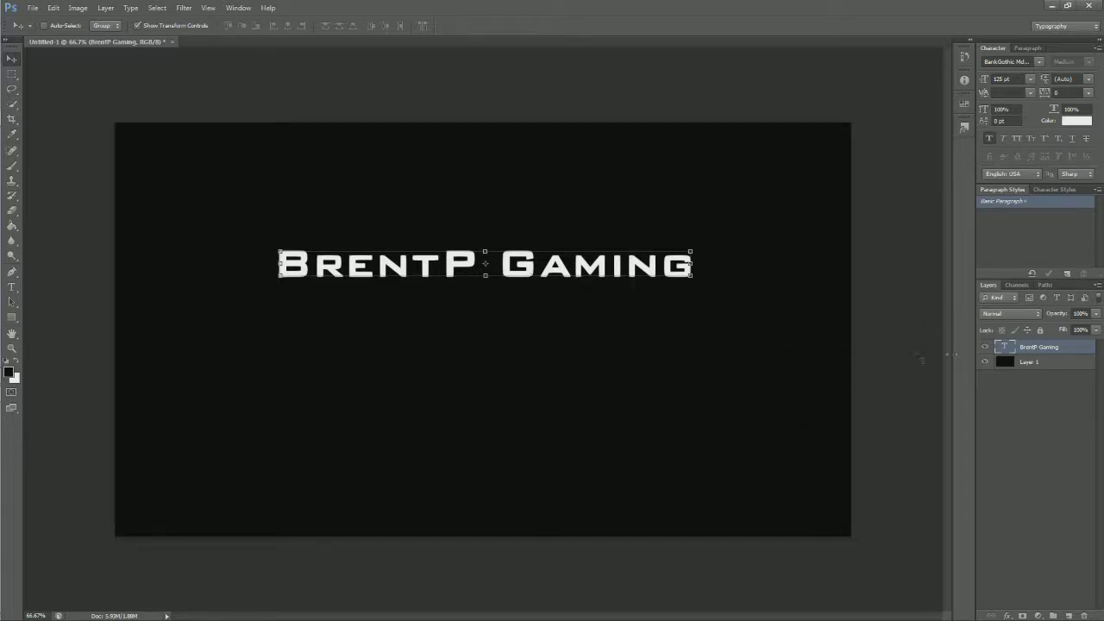
# Step: Add a drop shadow to the text layer through its blending options and set its blend mode to Linear Dodge (Add)
pyautogui.rightClick(1036, 350)
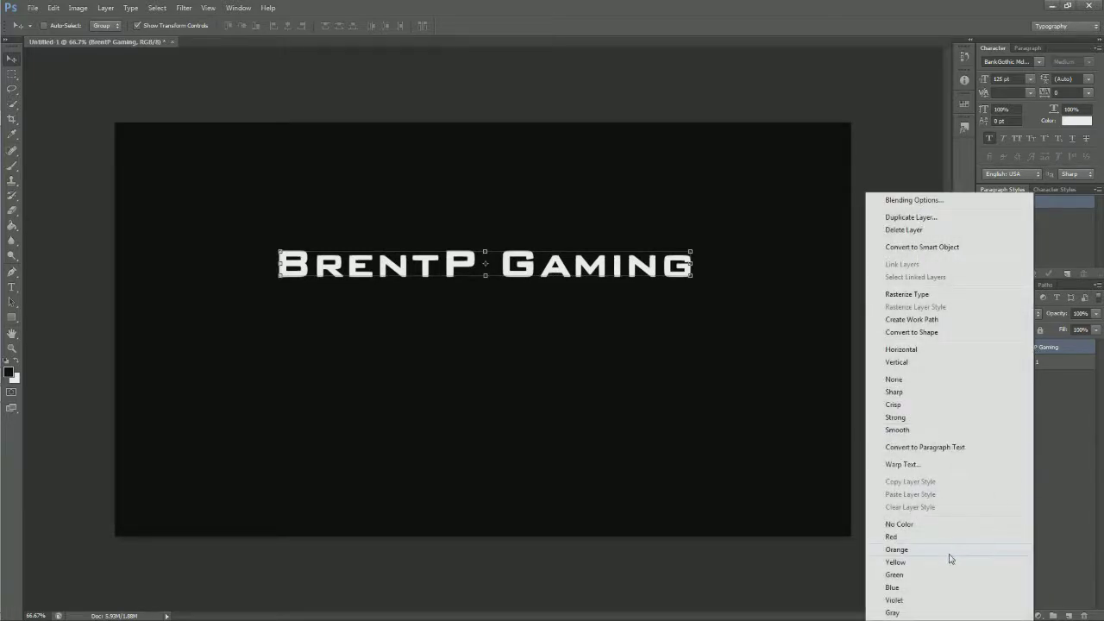
pyautogui.click(927, 201)
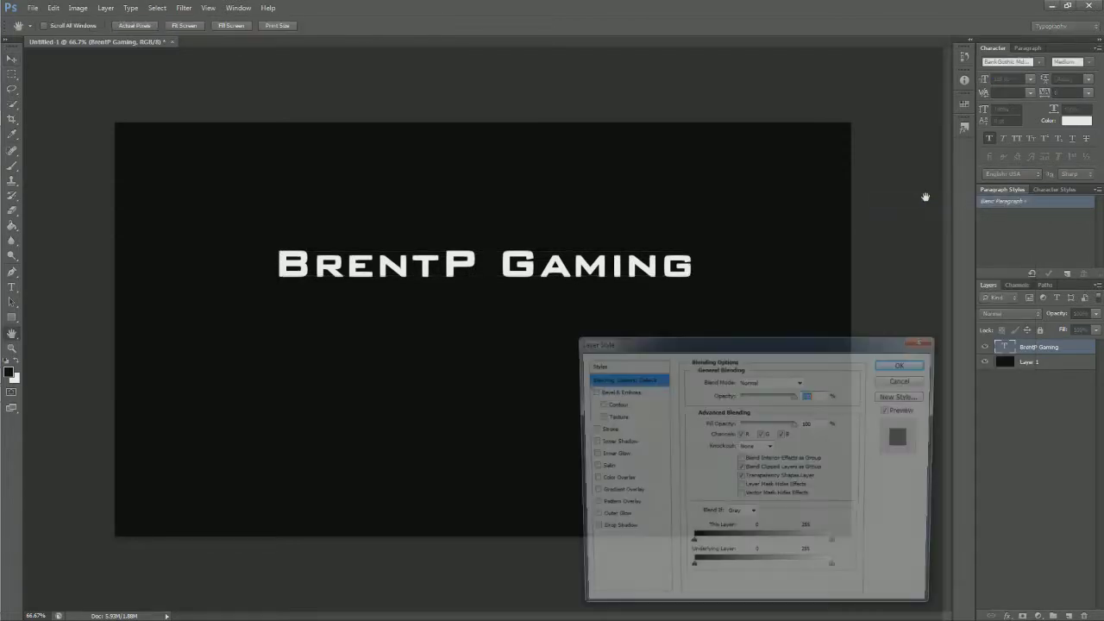
pyautogui.moveTo(759, 347)
pyautogui.mouseDown()
pyautogui.moveTo(762, 318)
pyautogui.moveTo(726, 321)
pyautogui.moveTo(742, 334)
pyautogui.mouseUp()
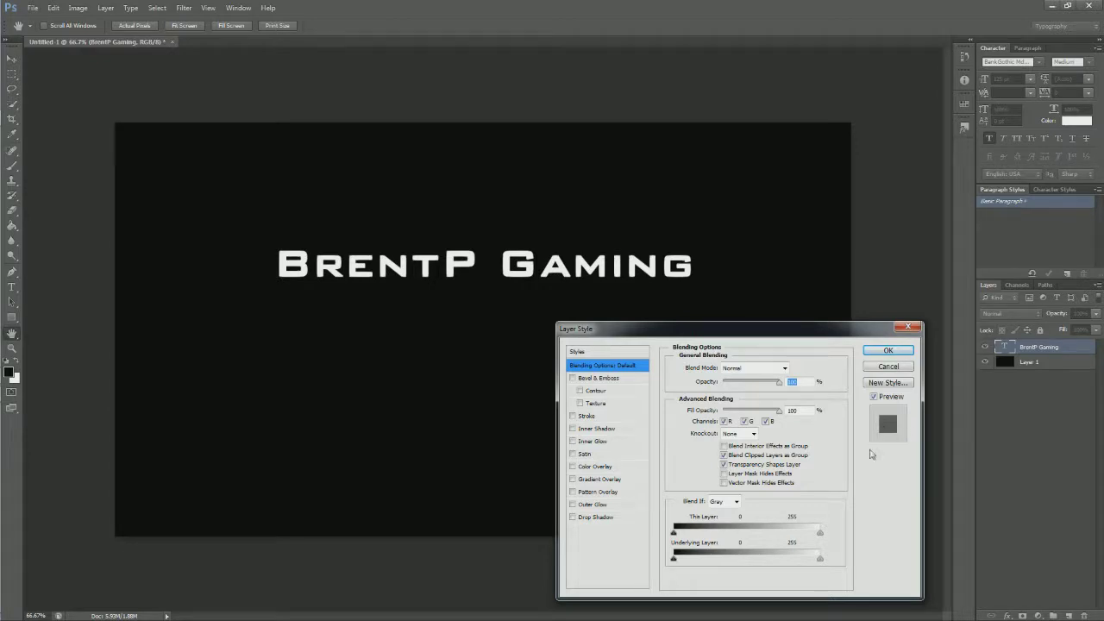
pyautogui.click(595, 519)
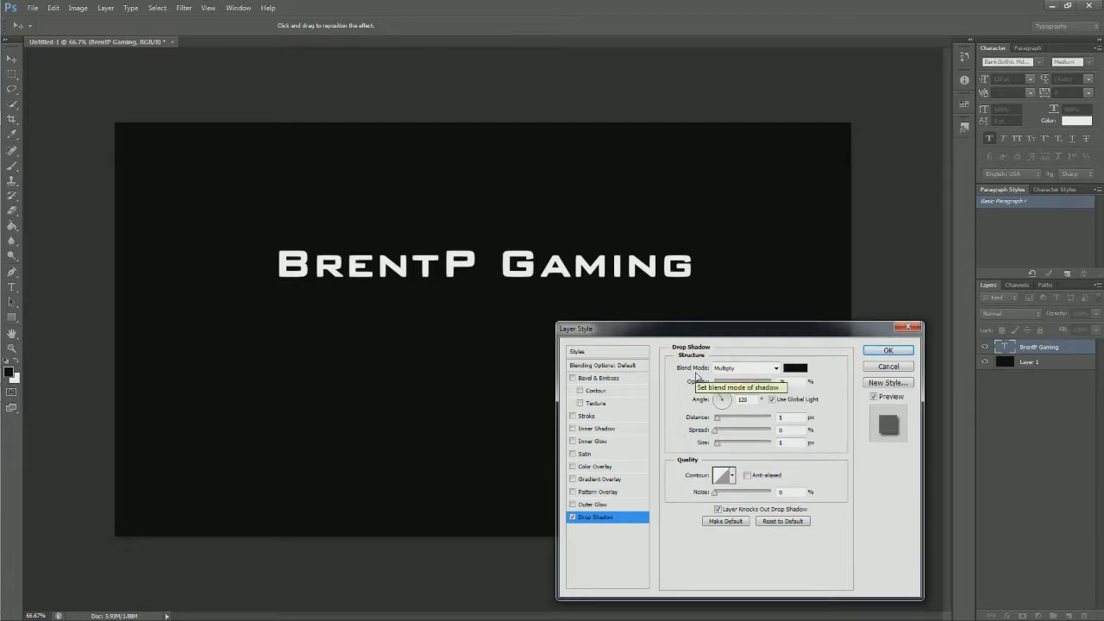
pyautogui.click(775, 368)
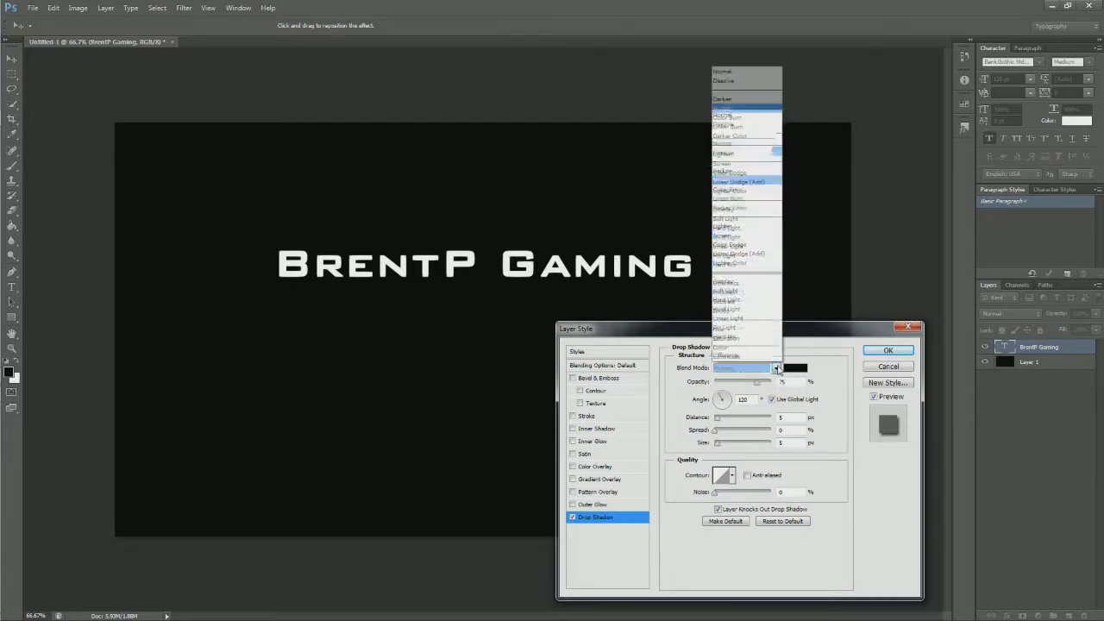
pyautogui.click(750, 182)
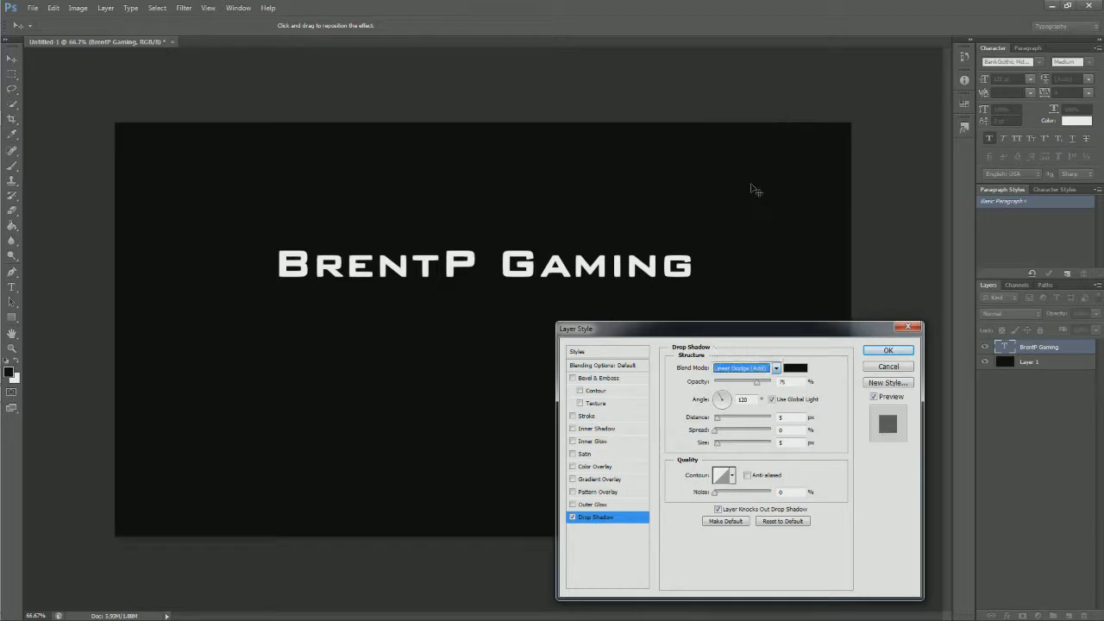
# Step: Set the drop shadow's colour to a medium, saturated blue
pyautogui.click(792, 371)
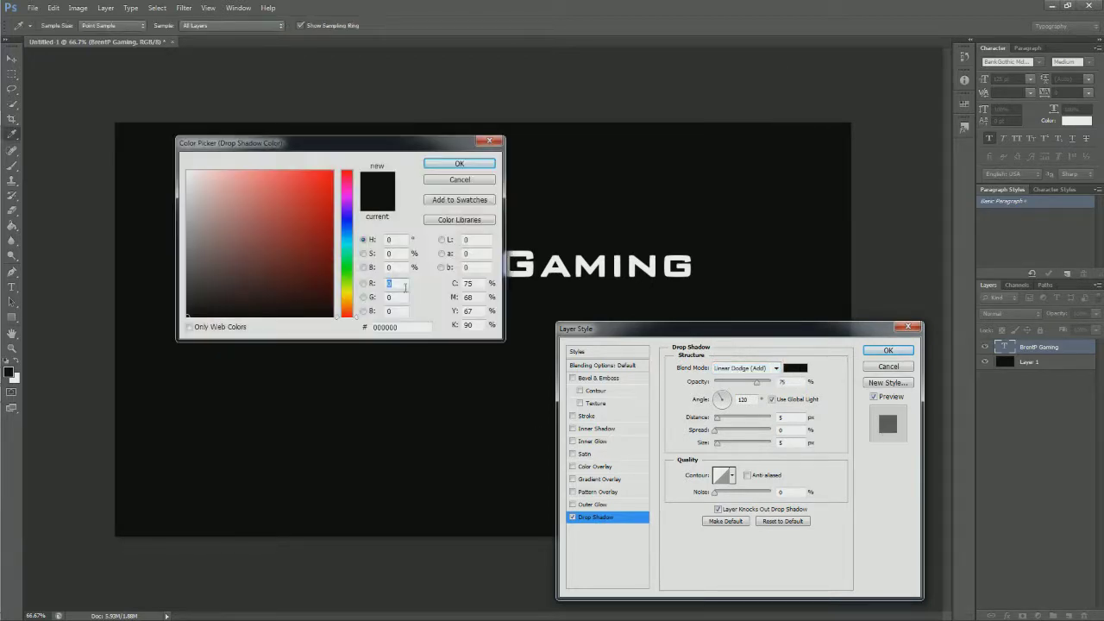
pyautogui.click(348, 227)
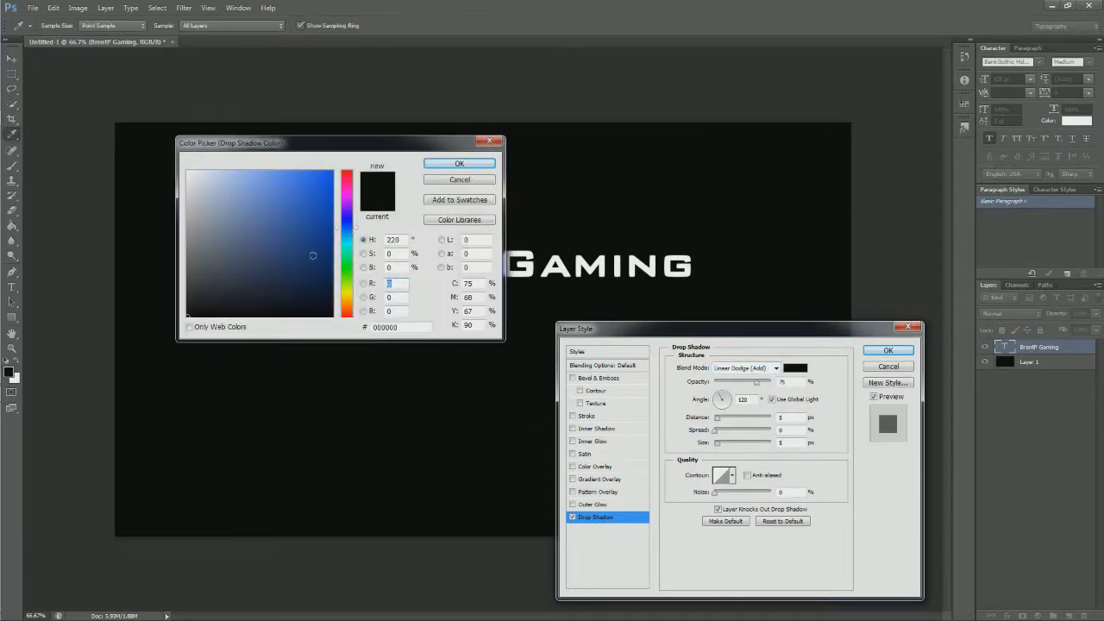
pyautogui.click(348, 232)
pyautogui.click(311, 189)
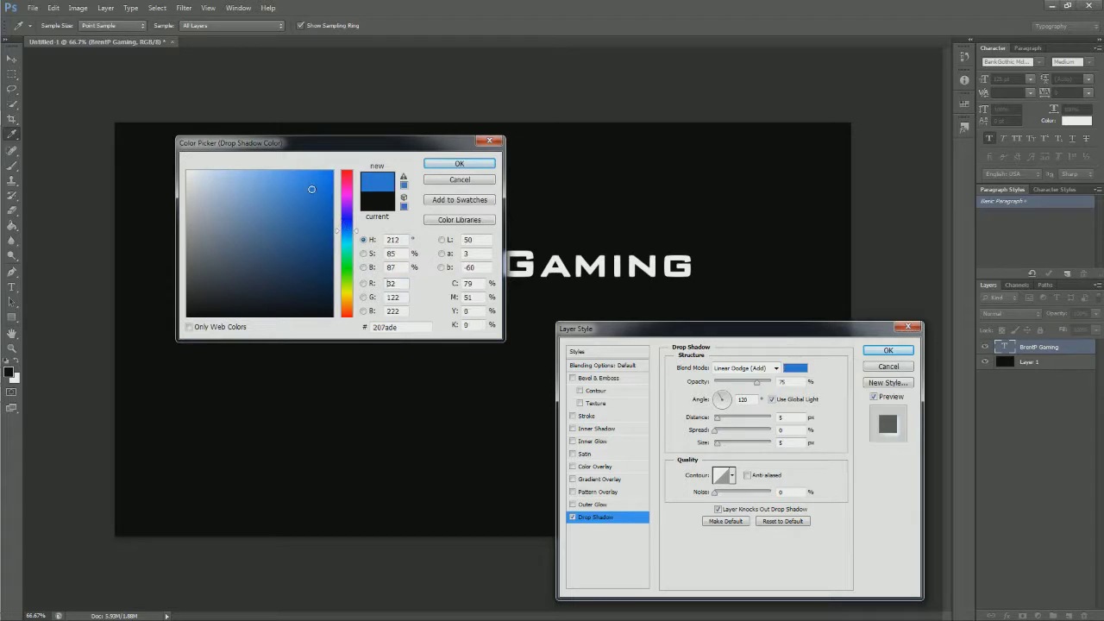
pyautogui.click(303, 220)
pyautogui.click(298, 207)
pyautogui.click(310, 191)
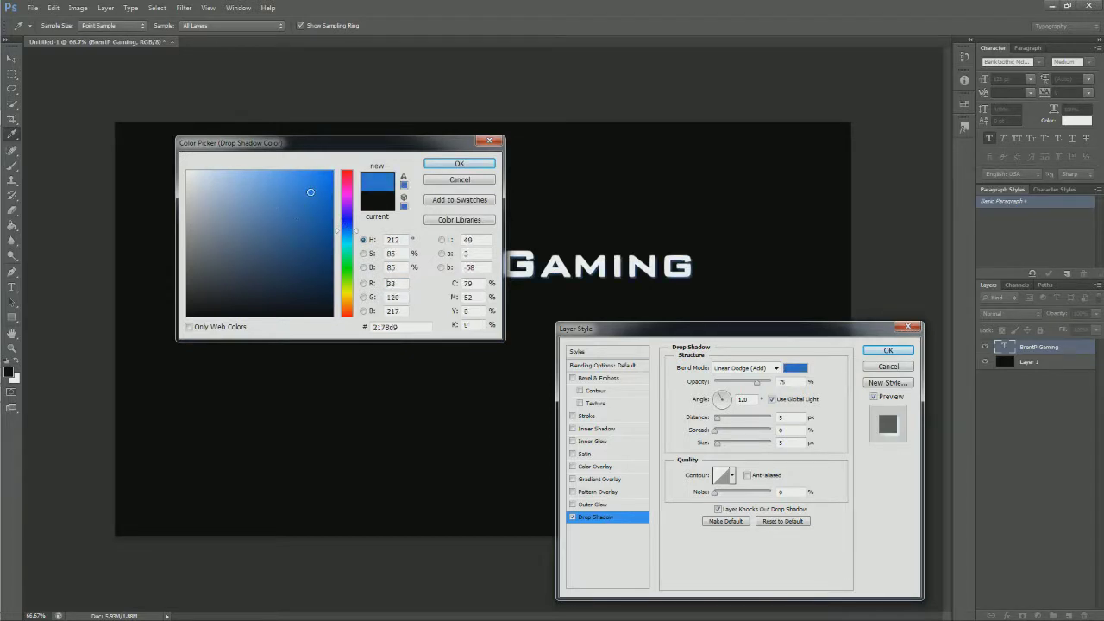
pyautogui.click(296, 224)
pyautogui.click(318, 201)
pyautogui.click(459, 163)
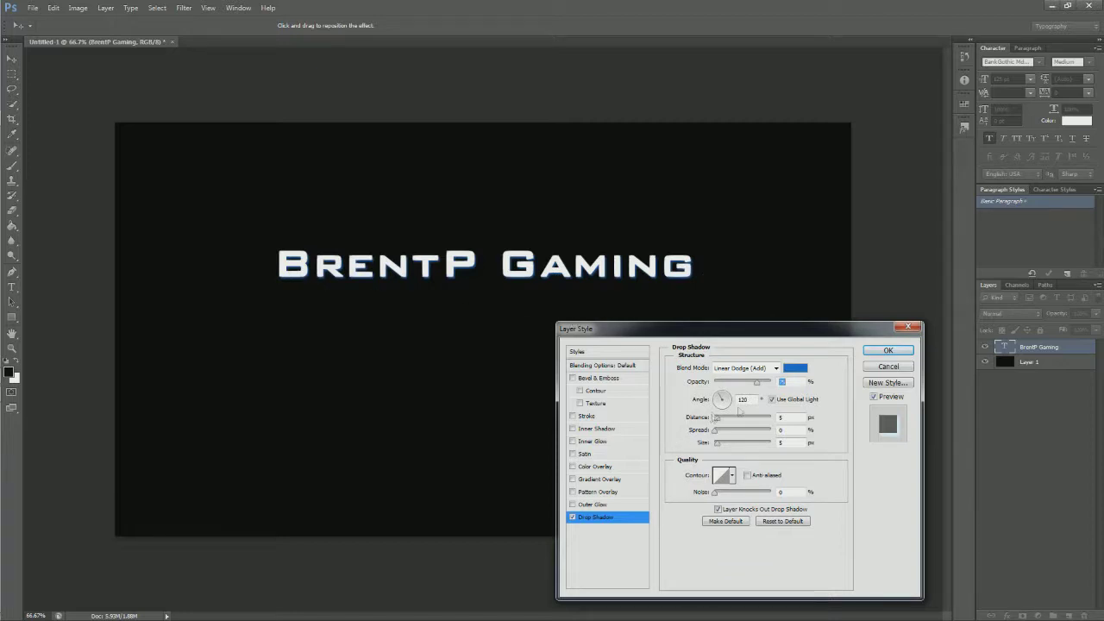
# Step: Set the drop shadow's angle to 90°, its distance to 15 px and its size to 150 px
pyautogui.press('Tab')
pyautogui.write('90')
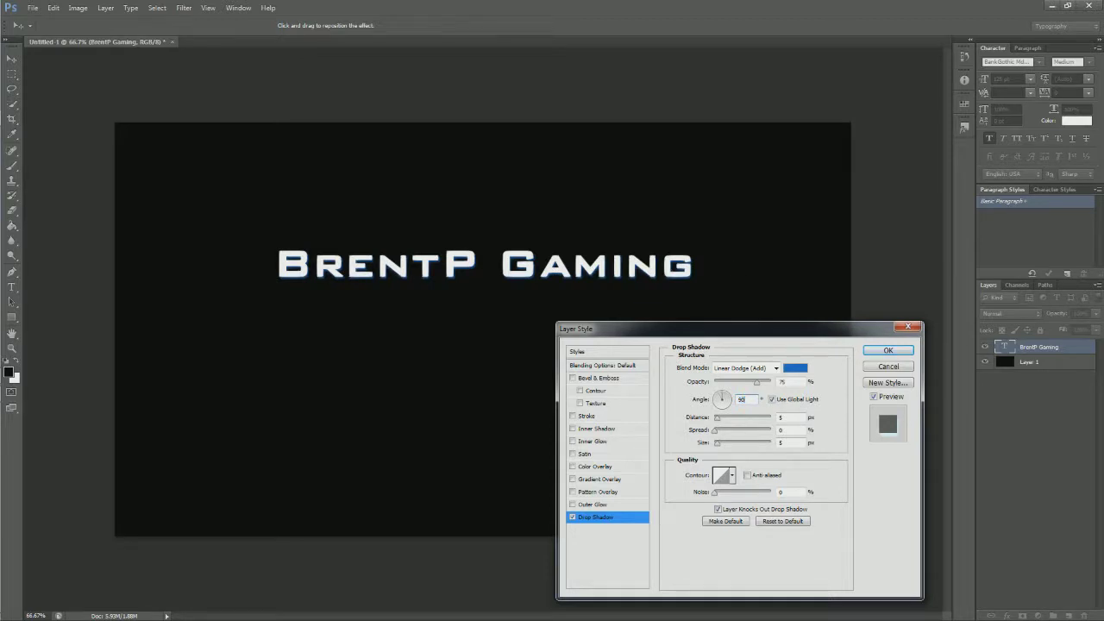
pyautogui.click(703, 401)
pyautogui.doubleClick(785, 420)
pyautogui.write('15')
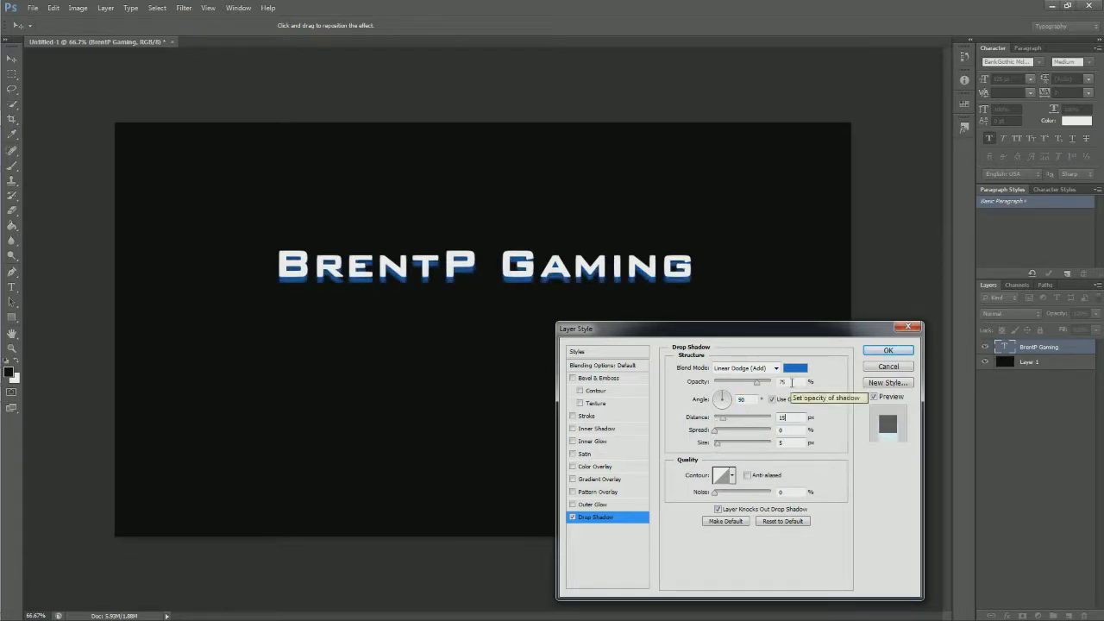
pyautogui.press('Tab')
pyautogui.press('Tab')
pyautogui.write('150')
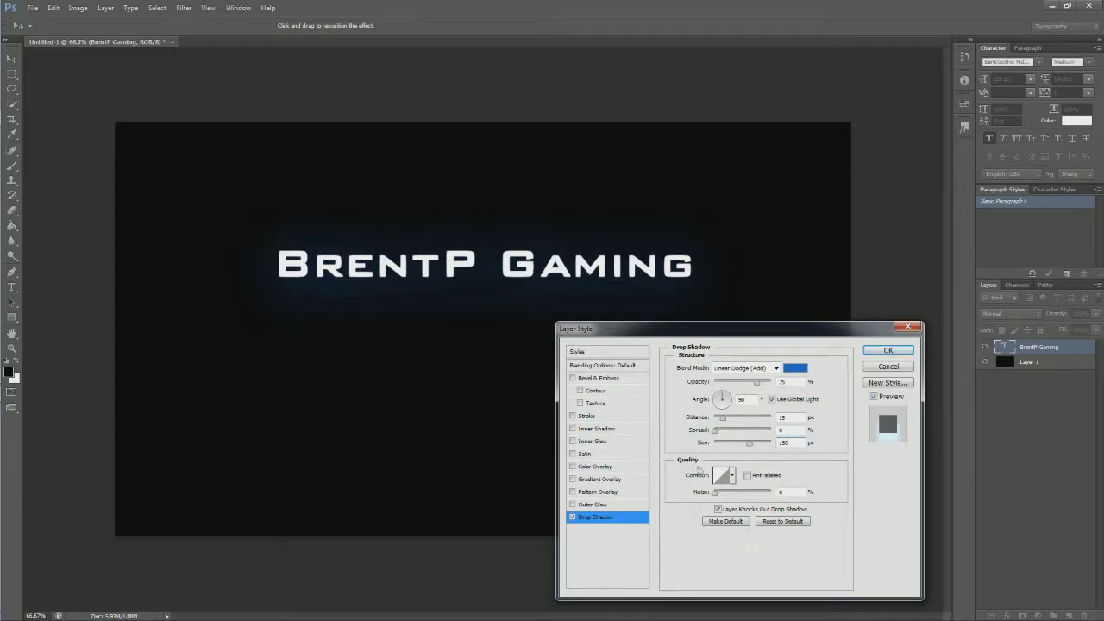
pyautogui.click(734, 480)
pyautogui.click(723, 477)
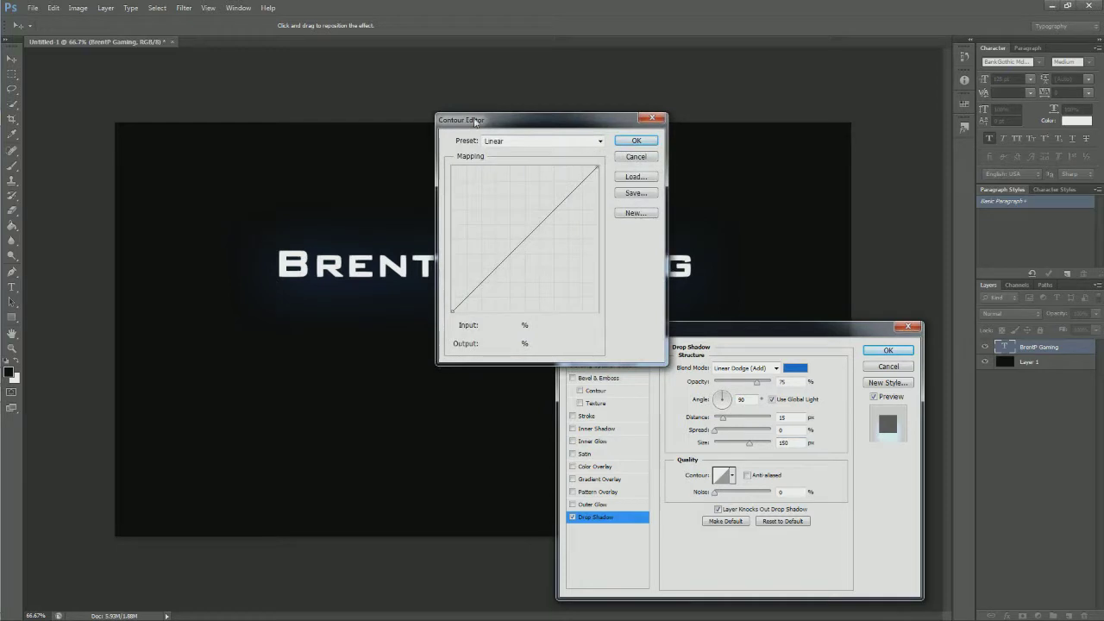
pyautogui.click(626, 142)
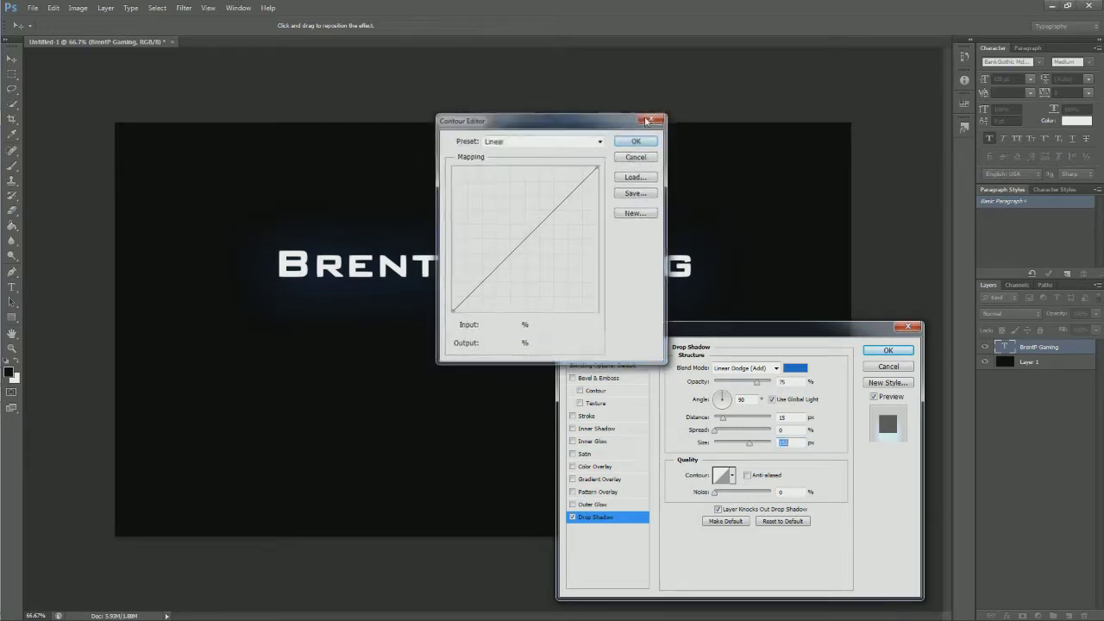
# Step: Apply the half-round contour to the drop shadow
pyautogui.click(733, 477)
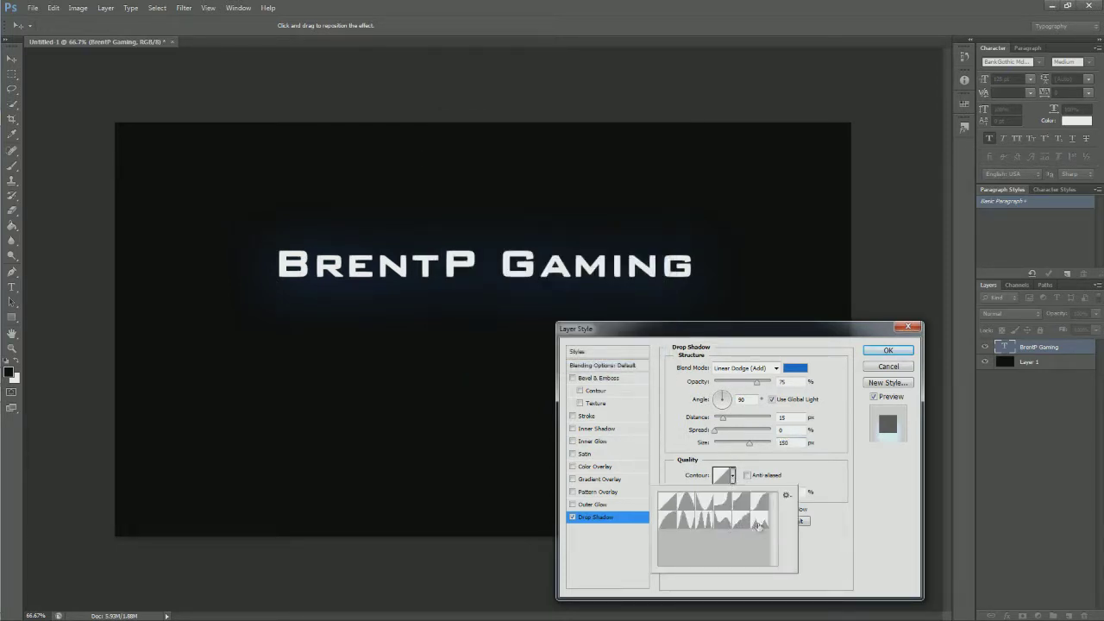
pyautogui.click(669, 521)
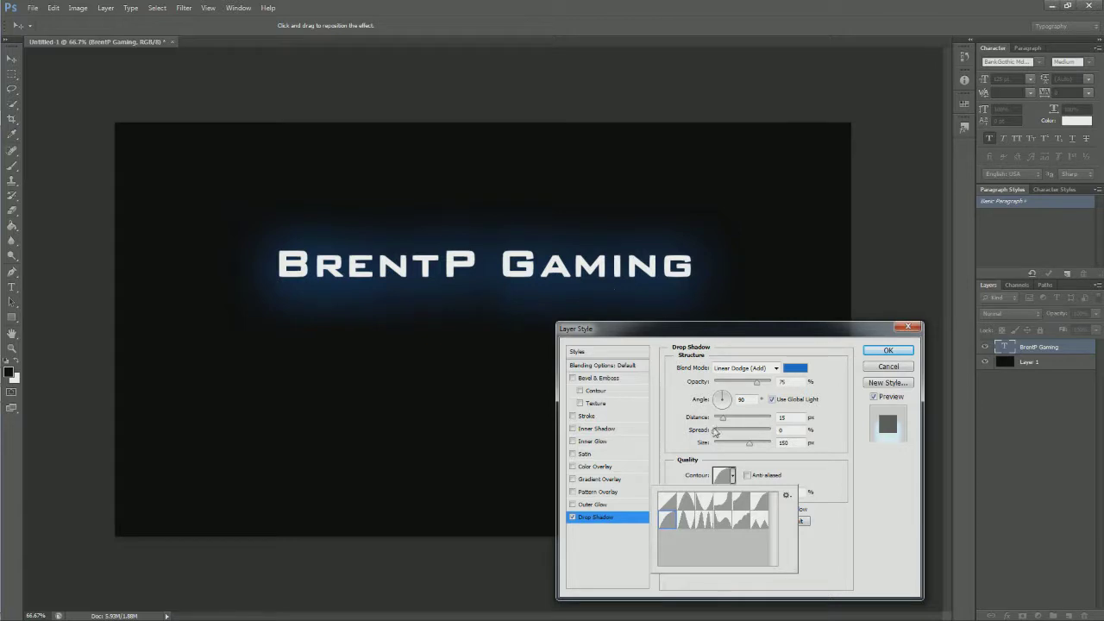
# Step: Try the drop shadow's size at its maximum and return it to 150 px
pyautogui.click(748, 444)
pyautogui.moveTo(748, 444); pyautogui.dragTo(798, 452)
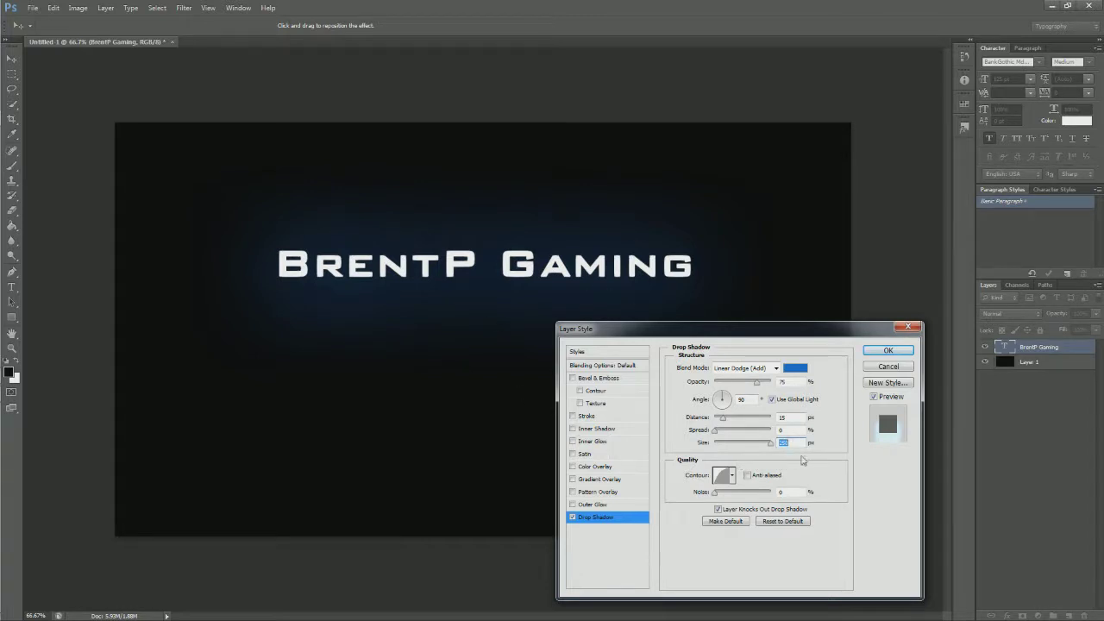
pyautogui.moveTo(766, 446); pyautogui.dragTo(763, 446)
pyautogui.write('150')
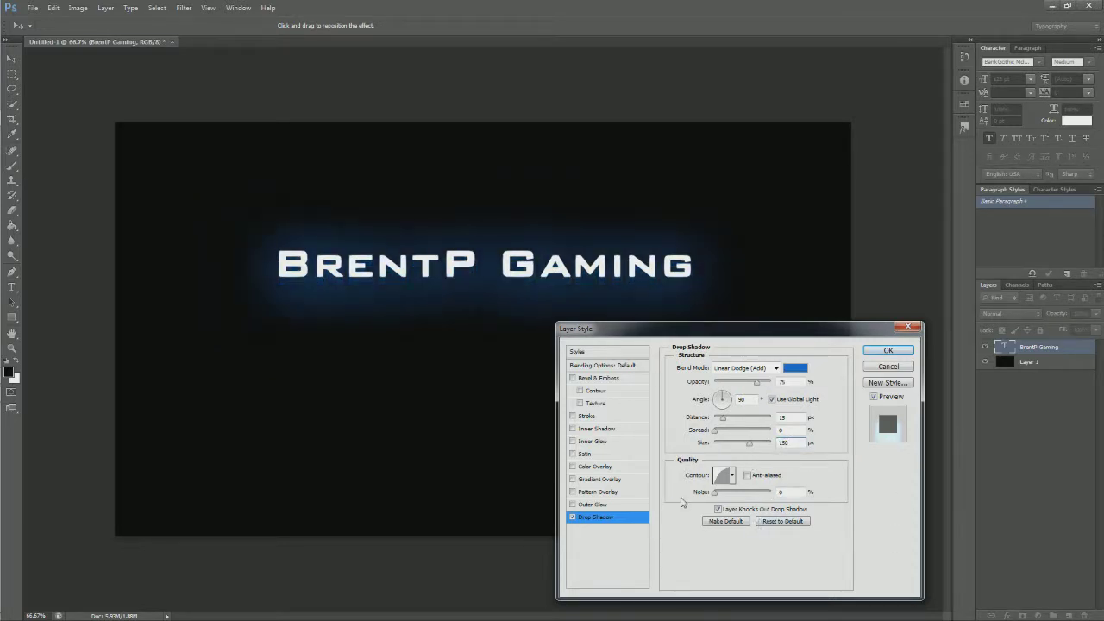
# Step: Add an inner shadow in dark blue #06234a and set its size to 7 px
pyautogui.click(605, 429)
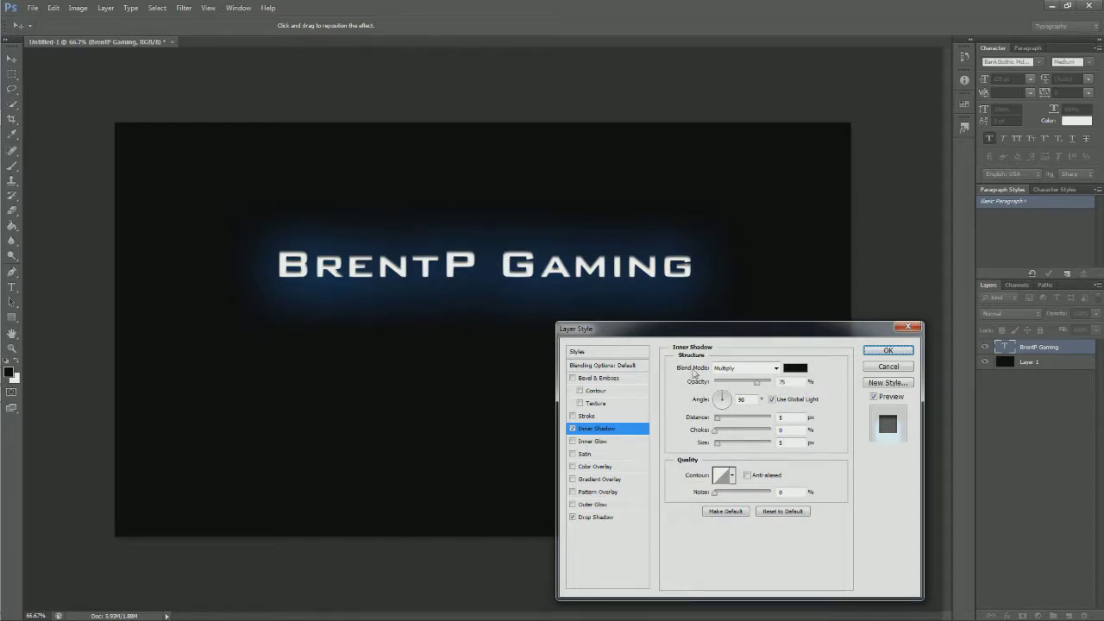
pyautogui.click(806, 369)
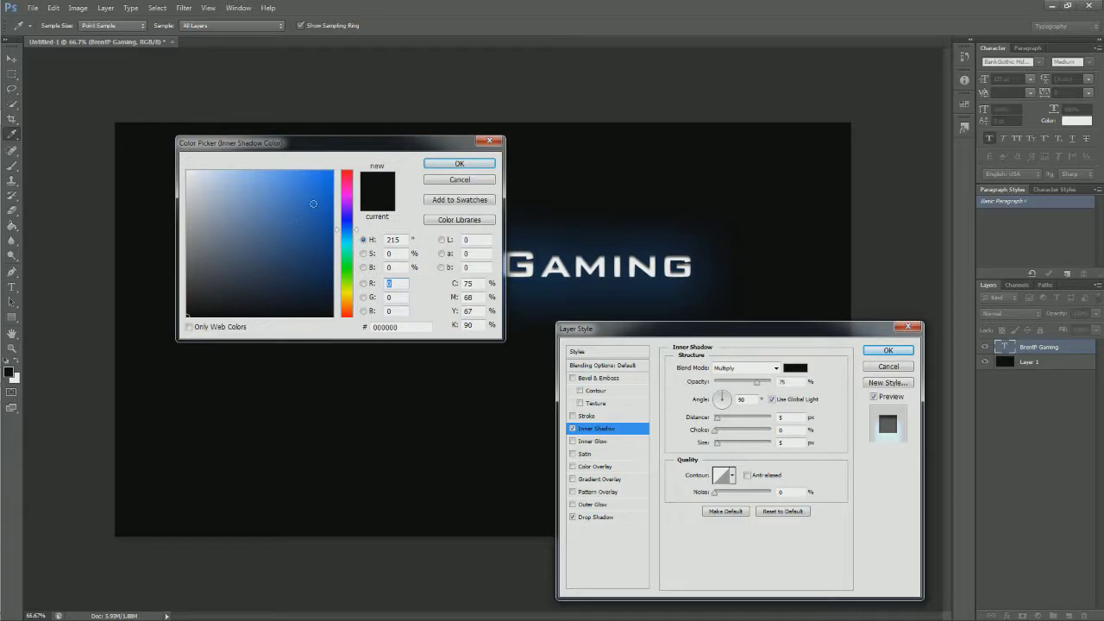
pyautogui.moveTo(315, 275); pyautogui.dragTo(321, 274)
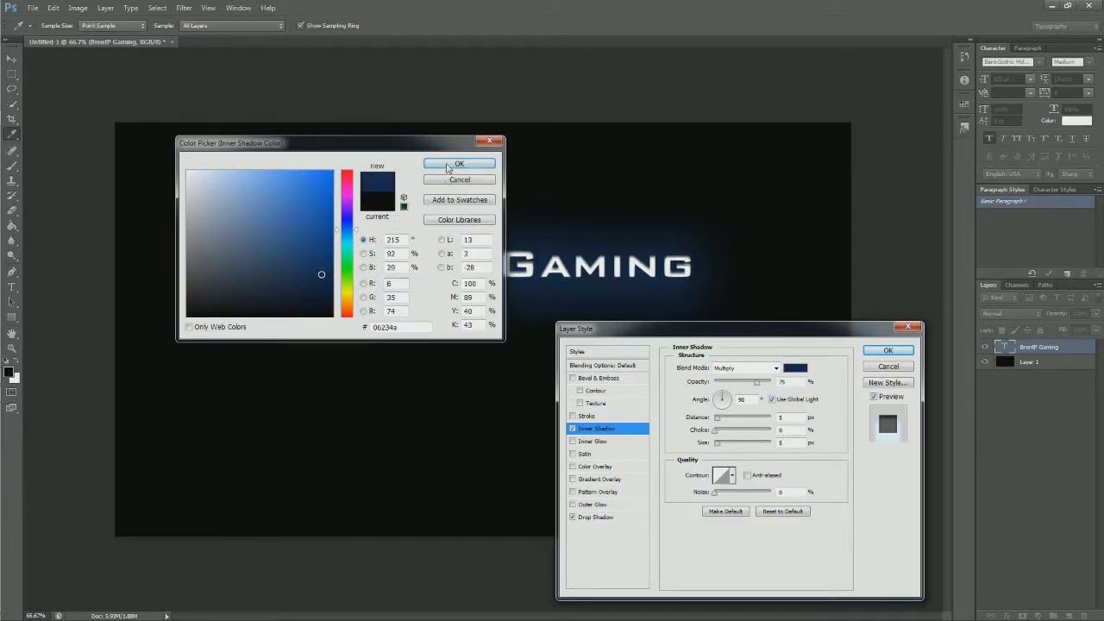
pyautogui.click(450, 164)
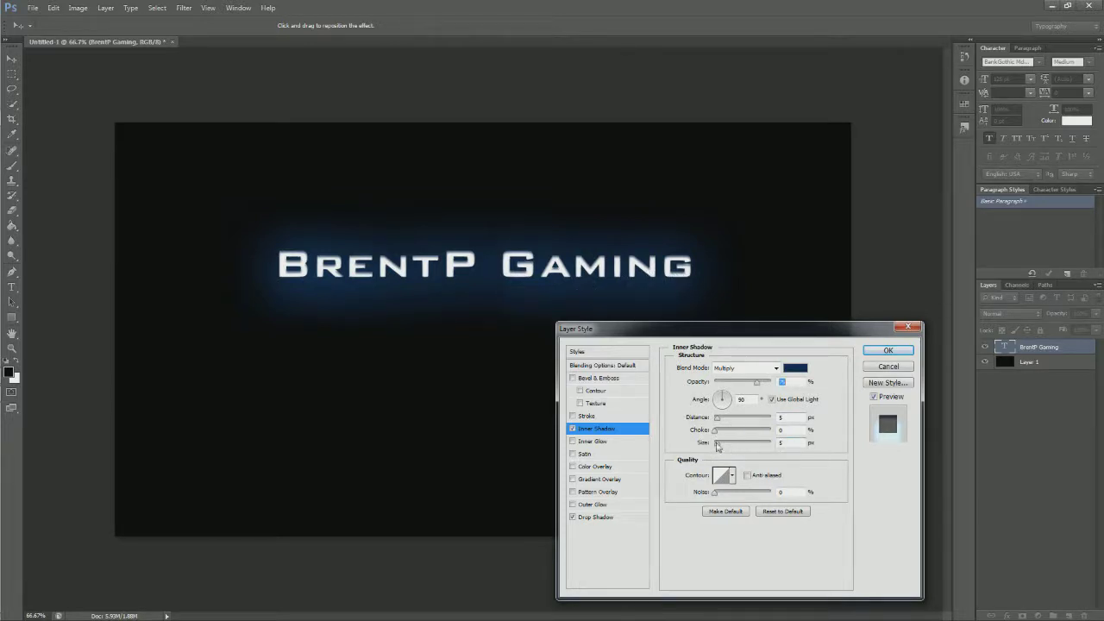
pyautogui.moveTo(716, 446); pyautogui.dragTo(722, 446)
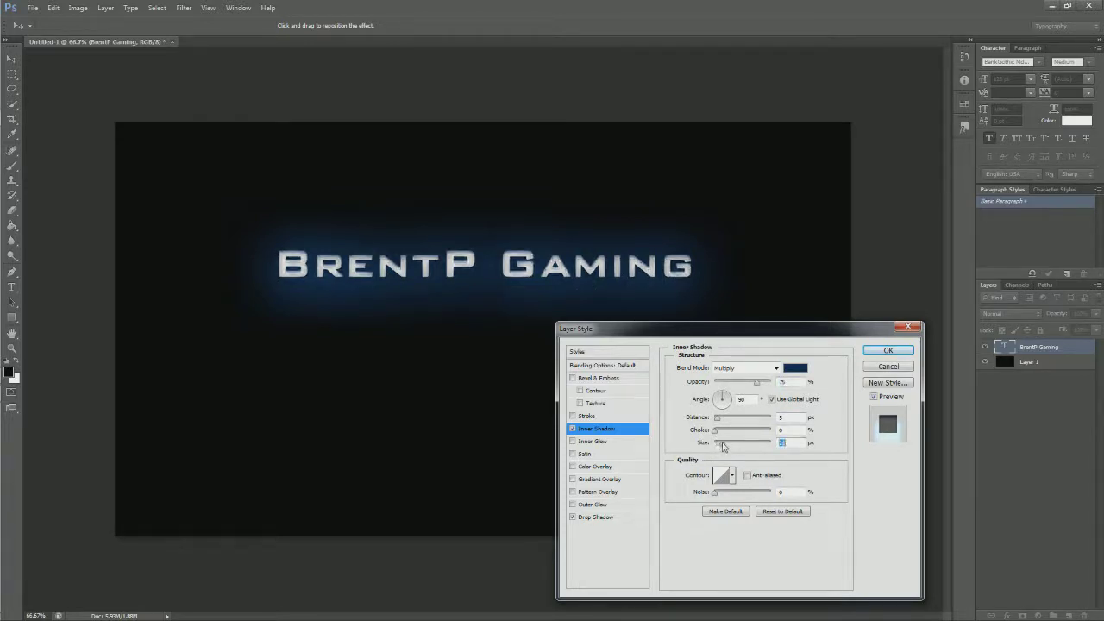
pyautogui.write('7')
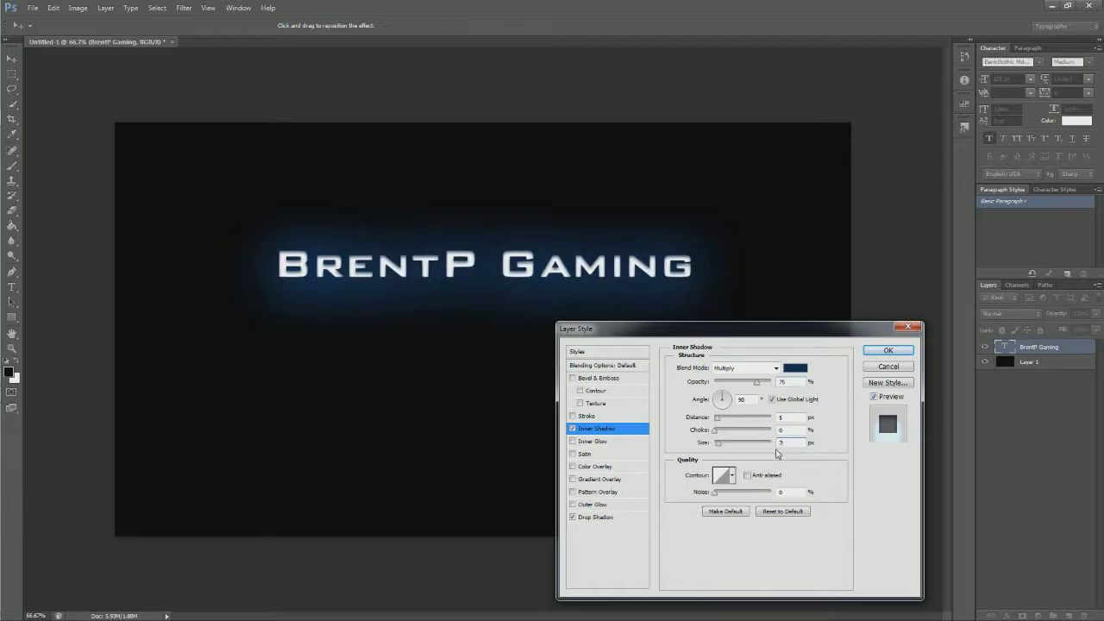
# Step: Compare several contour shapes on the inner shadow and settle on the half-round contour
pyautogui.click(733, 475)
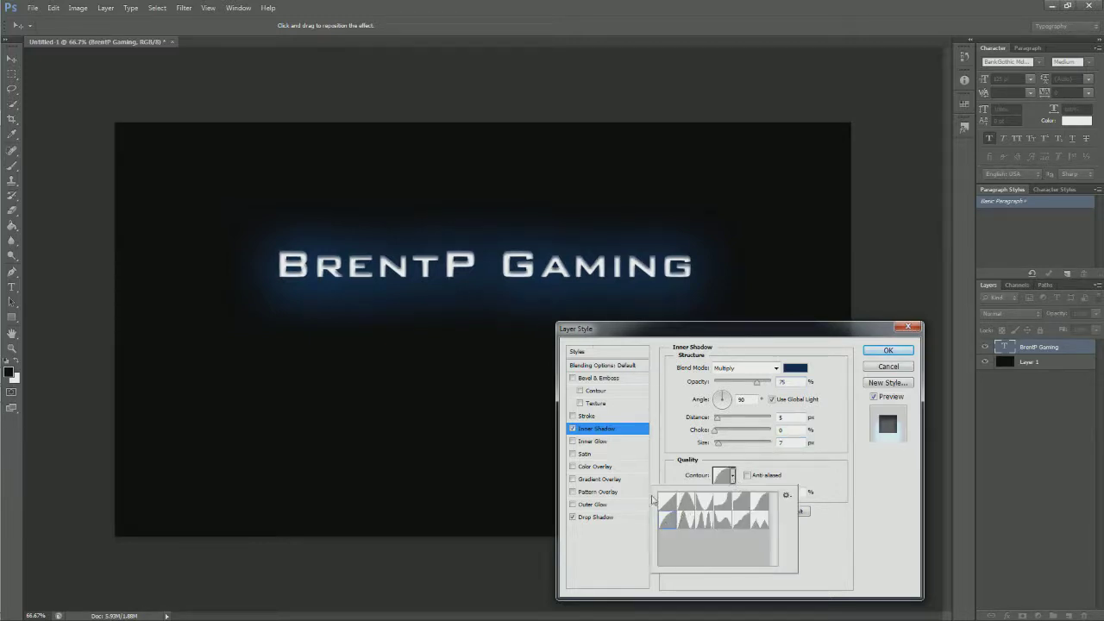
pyautogui.click(695, 501)
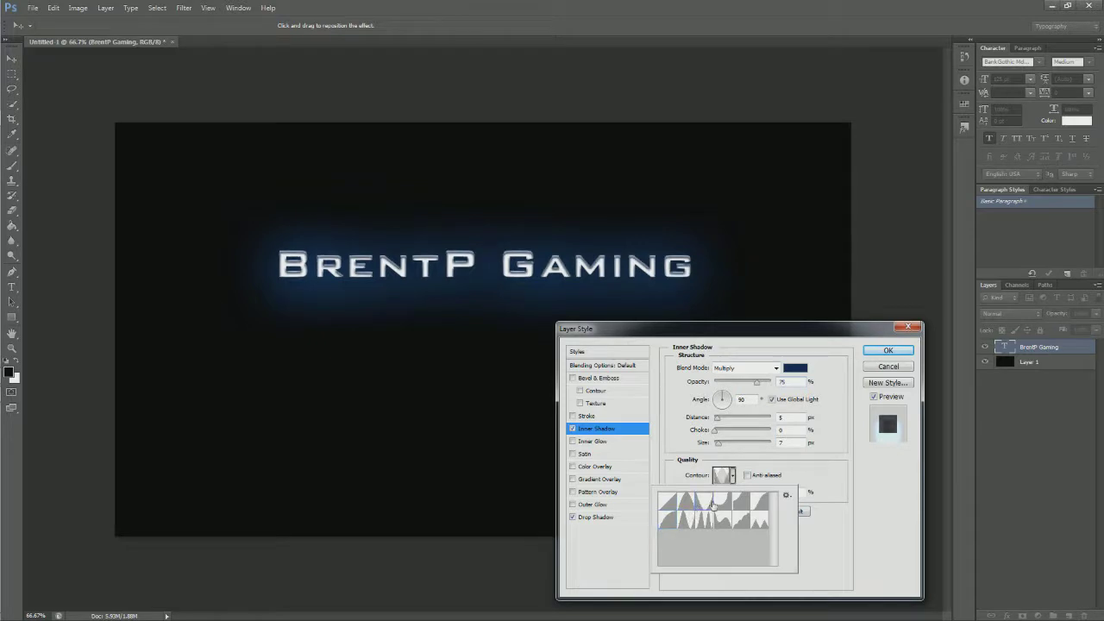
pyautogui.click(744, 505)
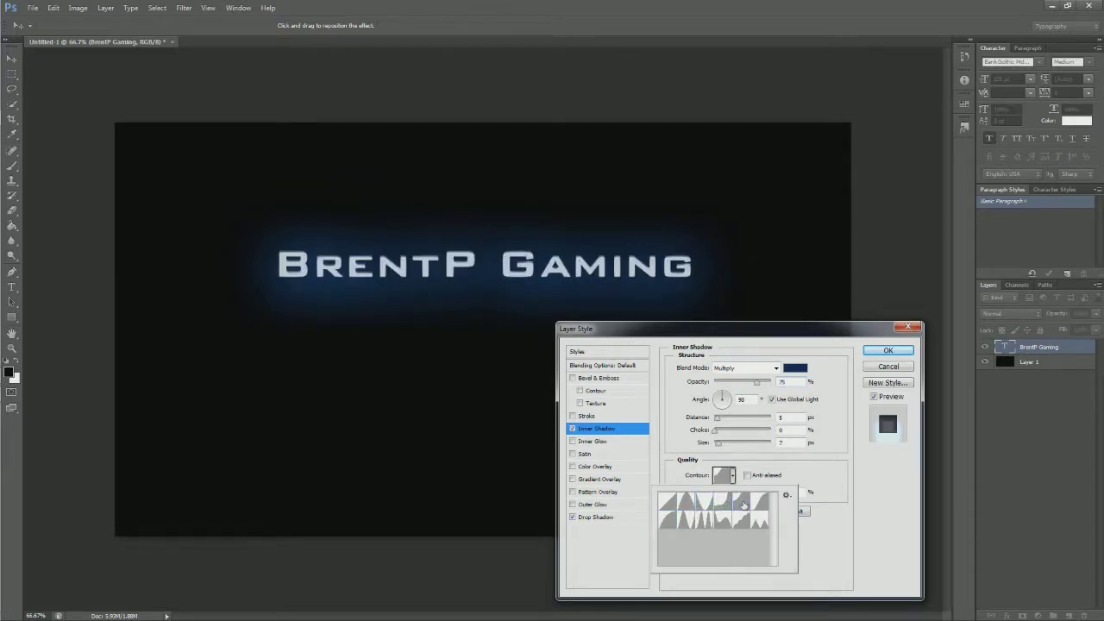
pyautogui.click(760, 504)
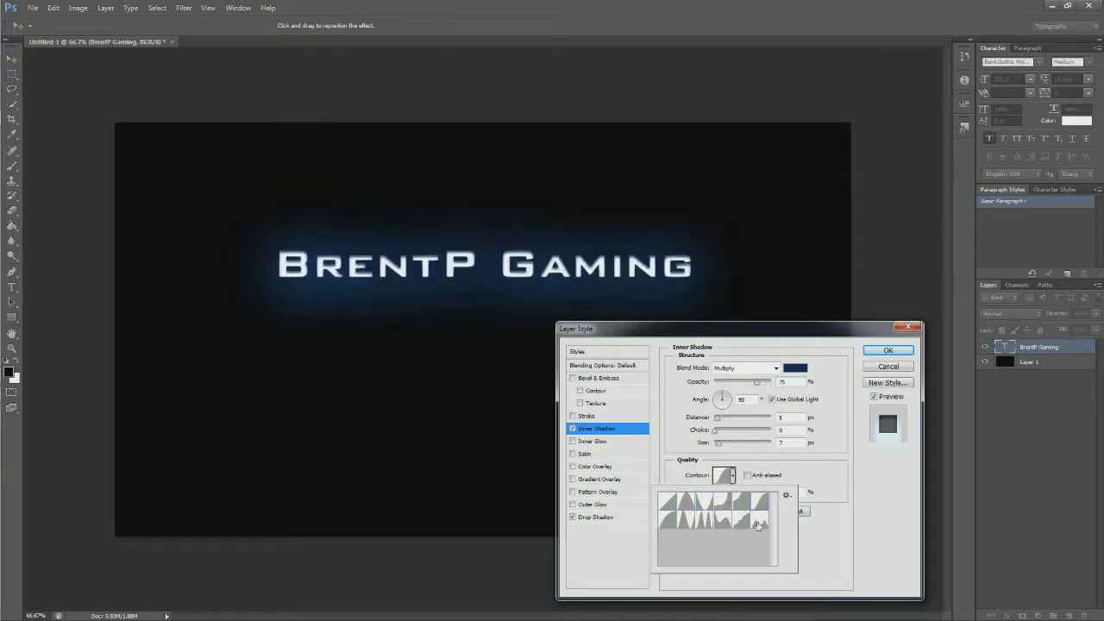
pyautogui.click(742, 521)
pyautogui.click(704, 522)
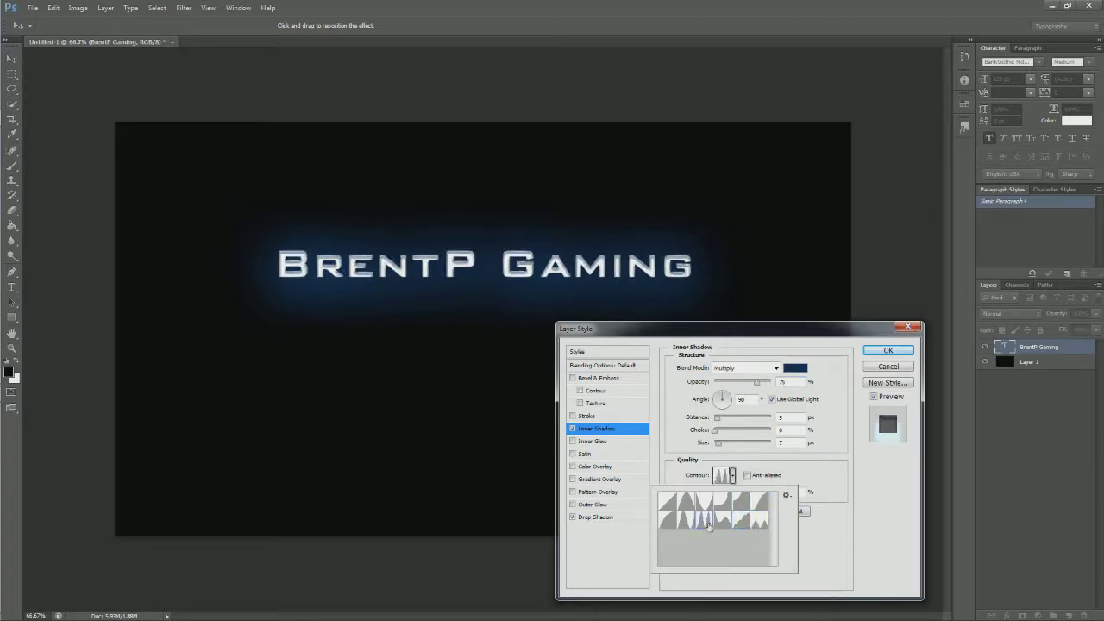
pyautogui.click(688, 521)
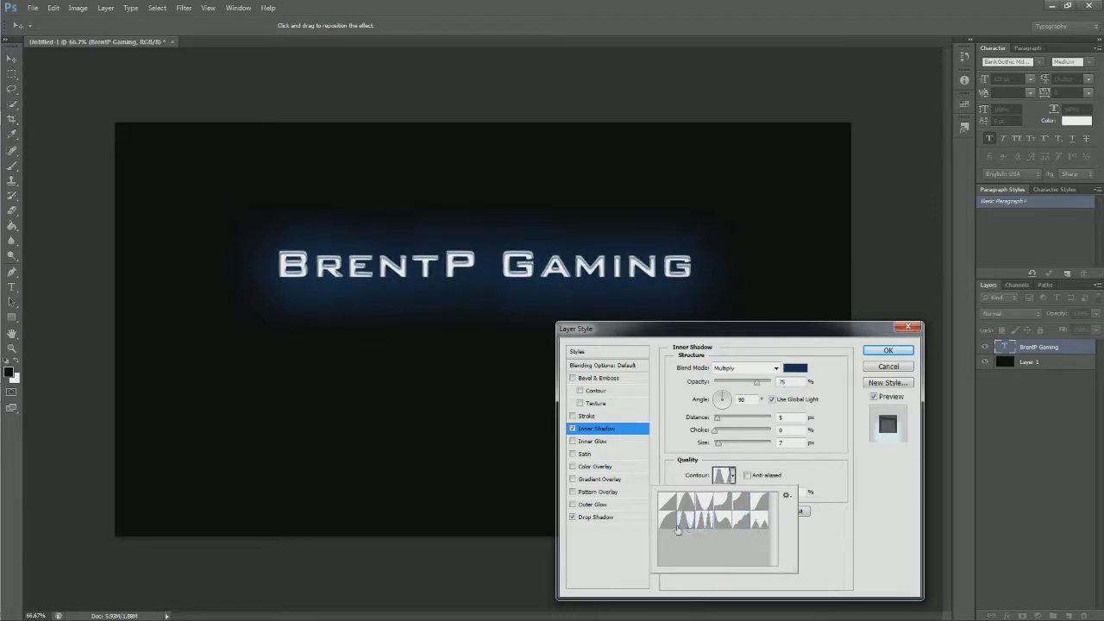
pyautogui.click(671, 527)
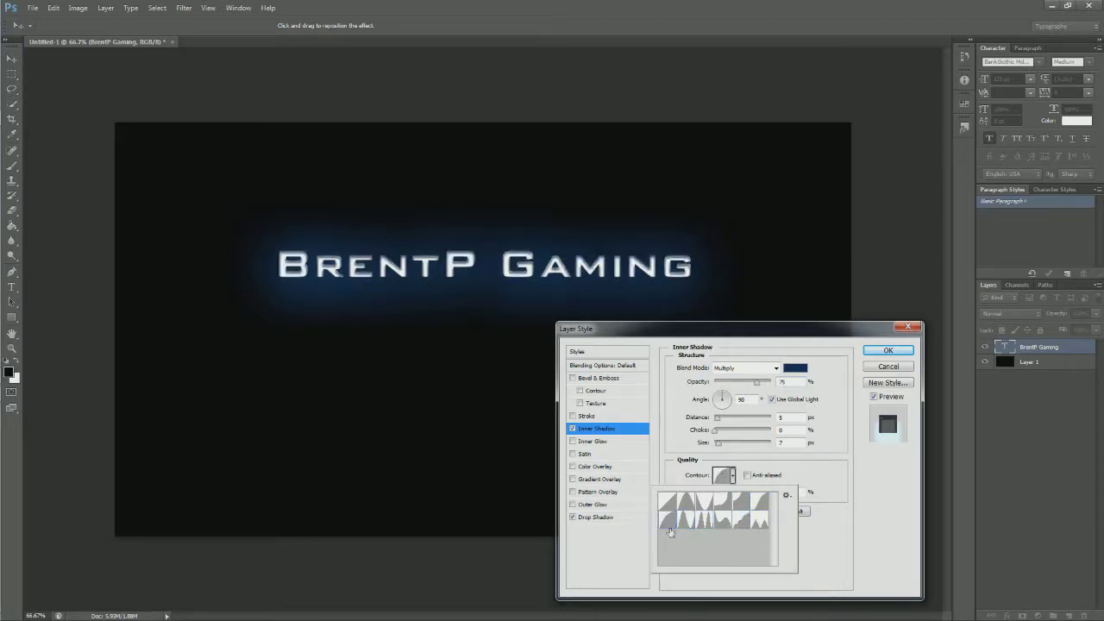
# Step: Try inner shadow sizes of 2 px and 6 px and return the size to 7 px
pyautogui.click(784, 442)
pyautogui.write('2')
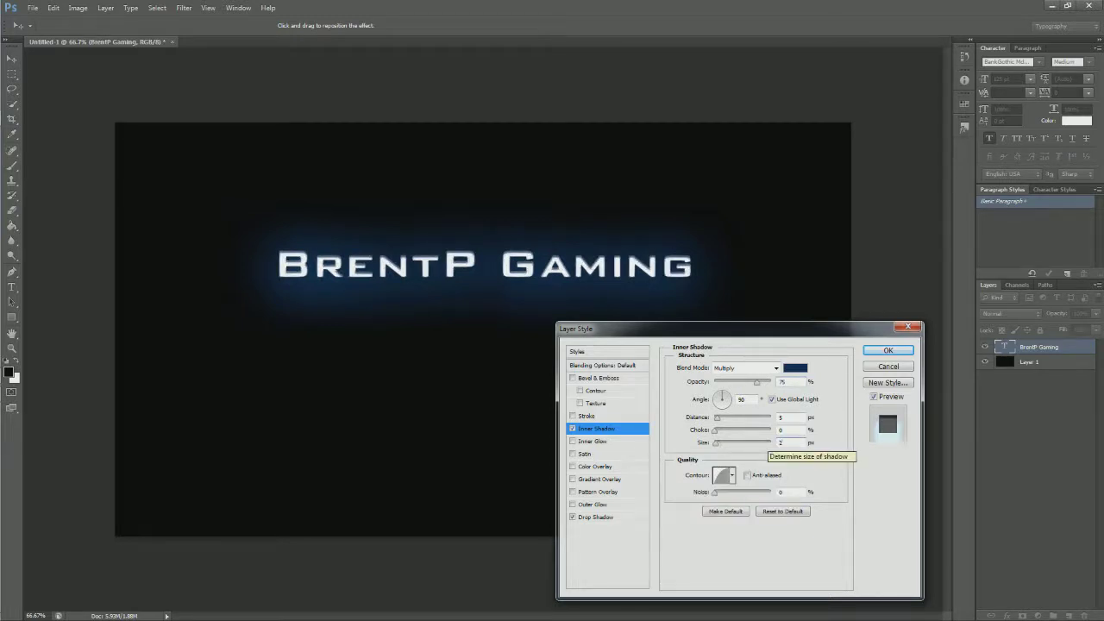
pyautogui.moveTo(794, 443); pyautogui.dragTo(775, 443)
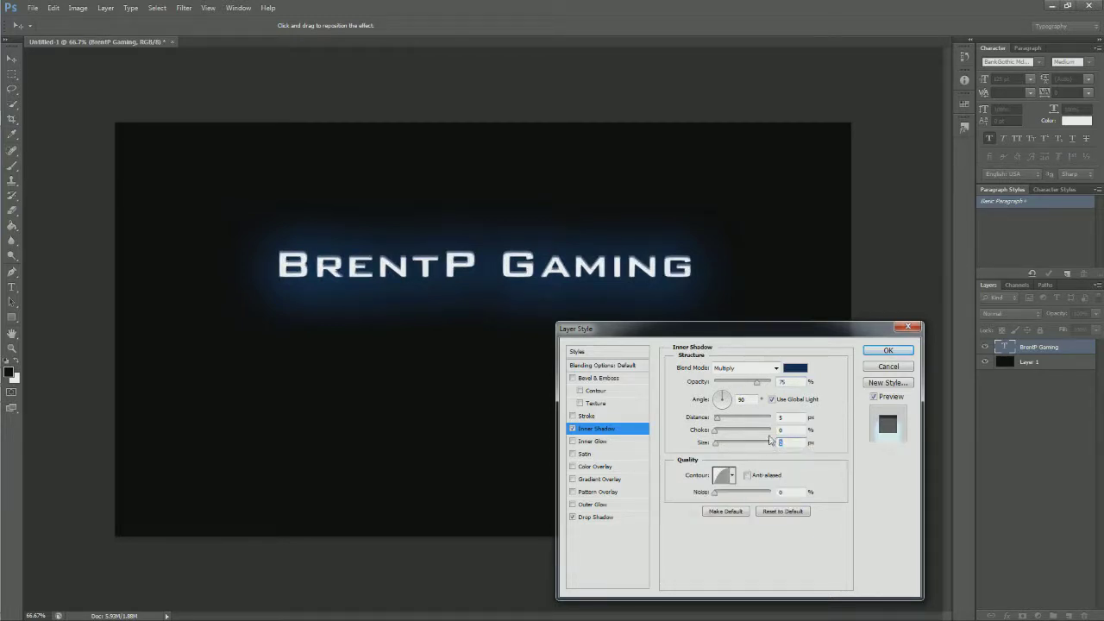
pyautogui.write('5')
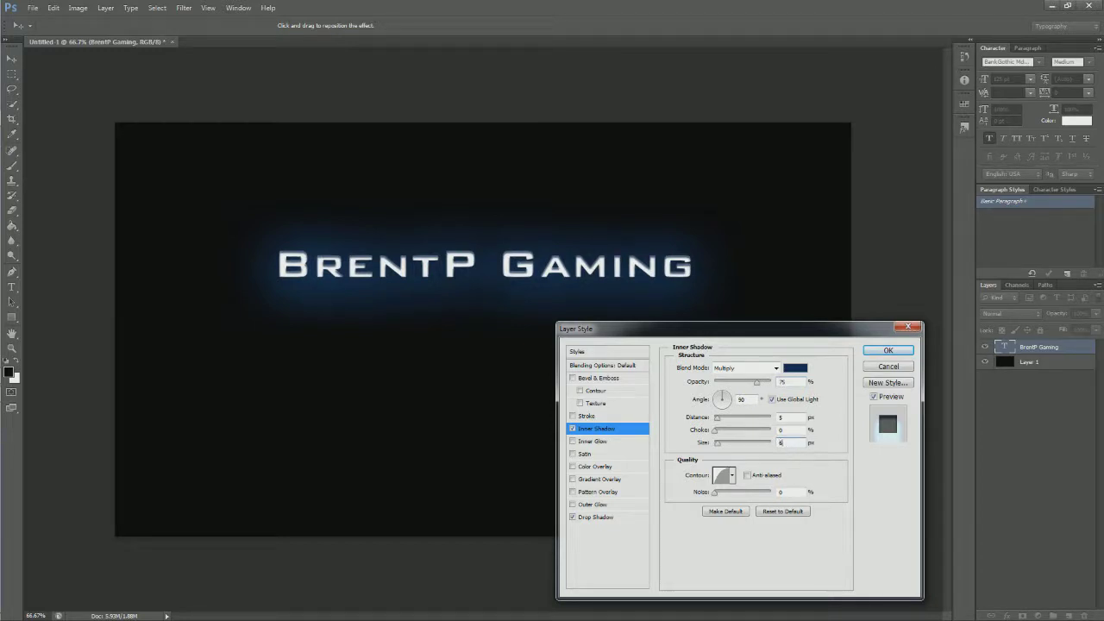
pyautogui.press('BackSpace')
pyautogui.write('7')
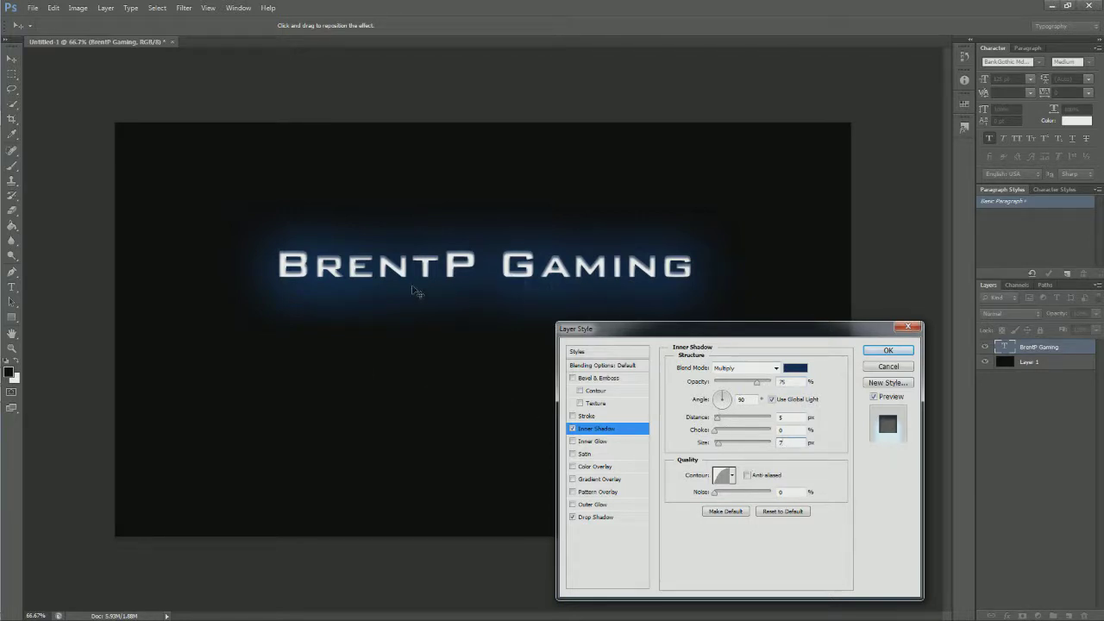
# Step: Add an outer glow about 9 px in size and set its colour to soft blue #66a2d1
pyautogui.click(595, 505)
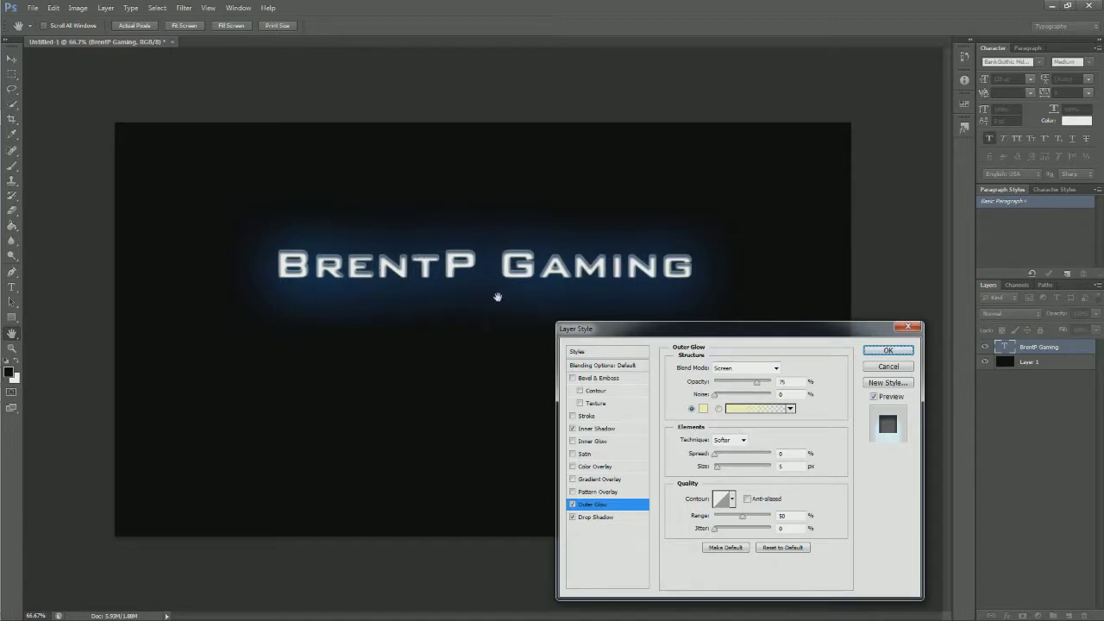
pyautogui.moveTo(718, 468)
pyautogui.mouseDown()
pyautogui.moveTo(777, 476)
pyautogui.moveTo(697, 489)
pyautogui.moveTo(721, 474)
pyautogui.mouseUp()
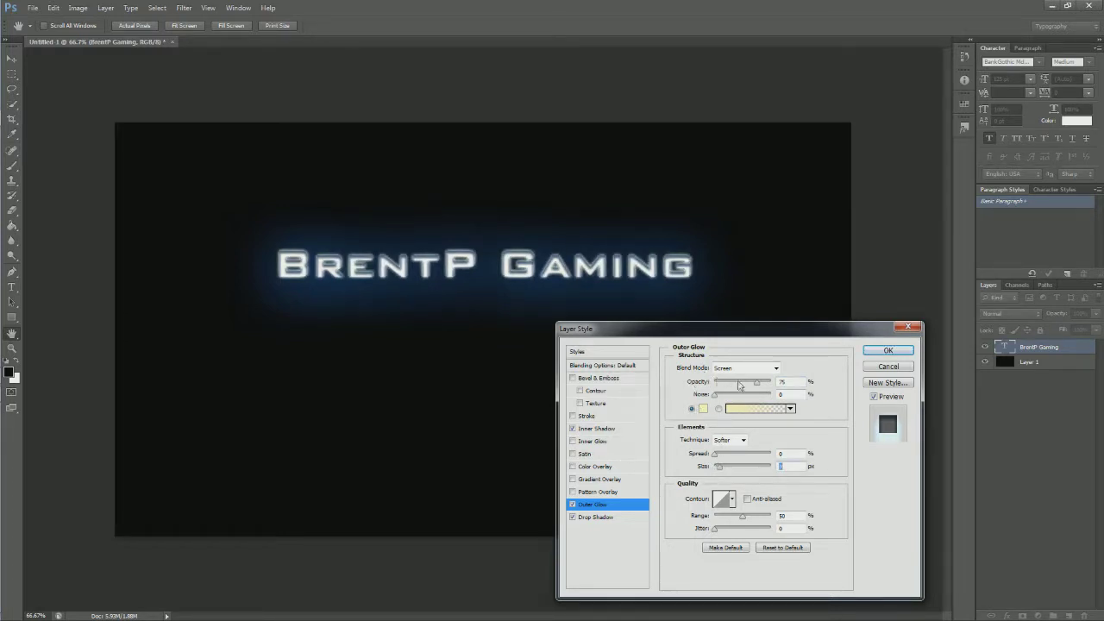
pyautogui.click(703, 409)
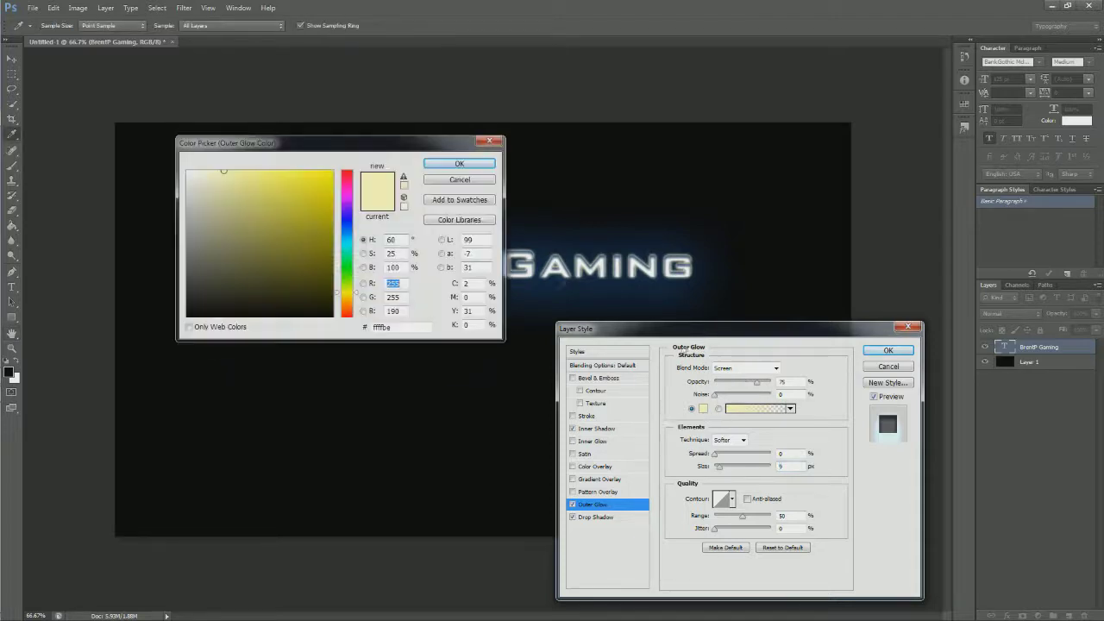
pyautogui.click(350, 231)
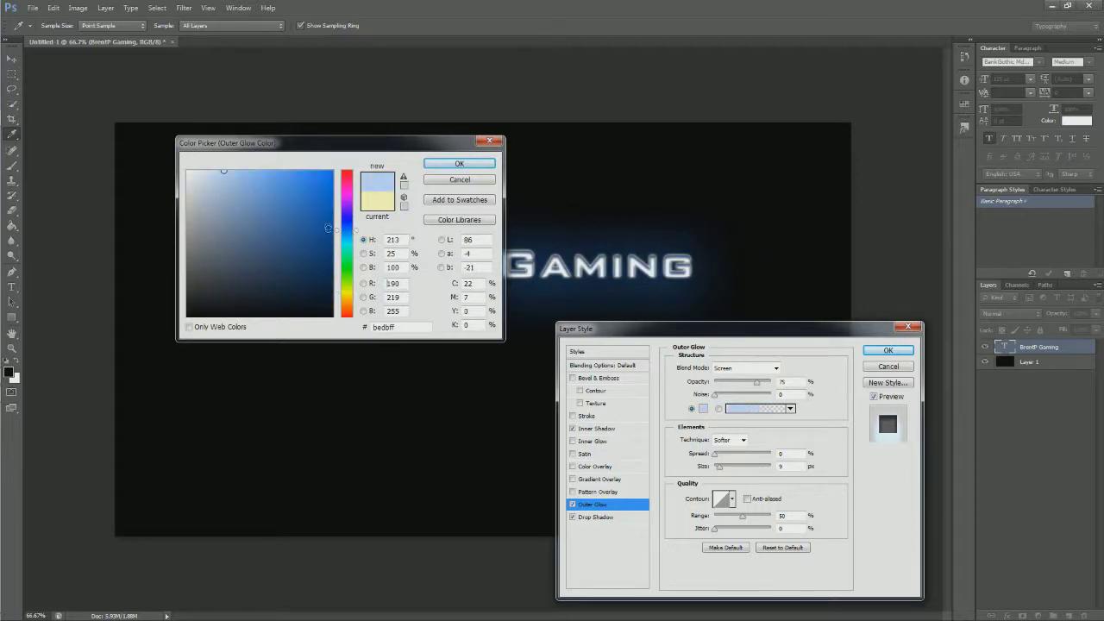
pyautogui.click(348, 236)
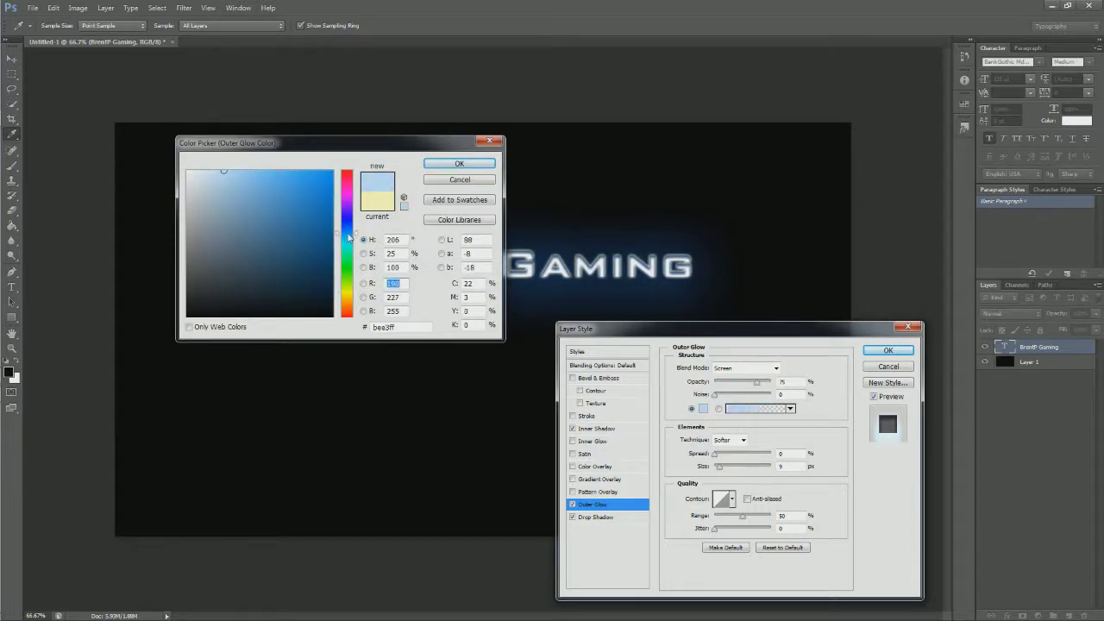
pyautogui.click(318, 231)
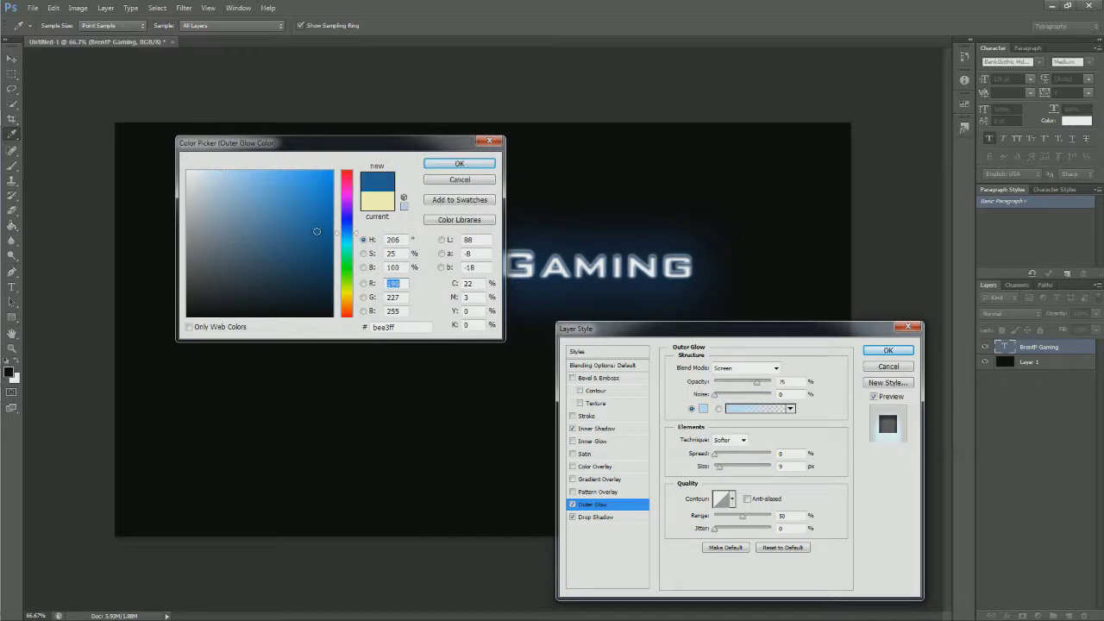
pyautogui.moveTo(315, 230)
pyautogui.mouseDown()
pyautogui.moveTo(243, 244)
pyautogui.moveTo(261, 195)
pyautogui.mouseUp()
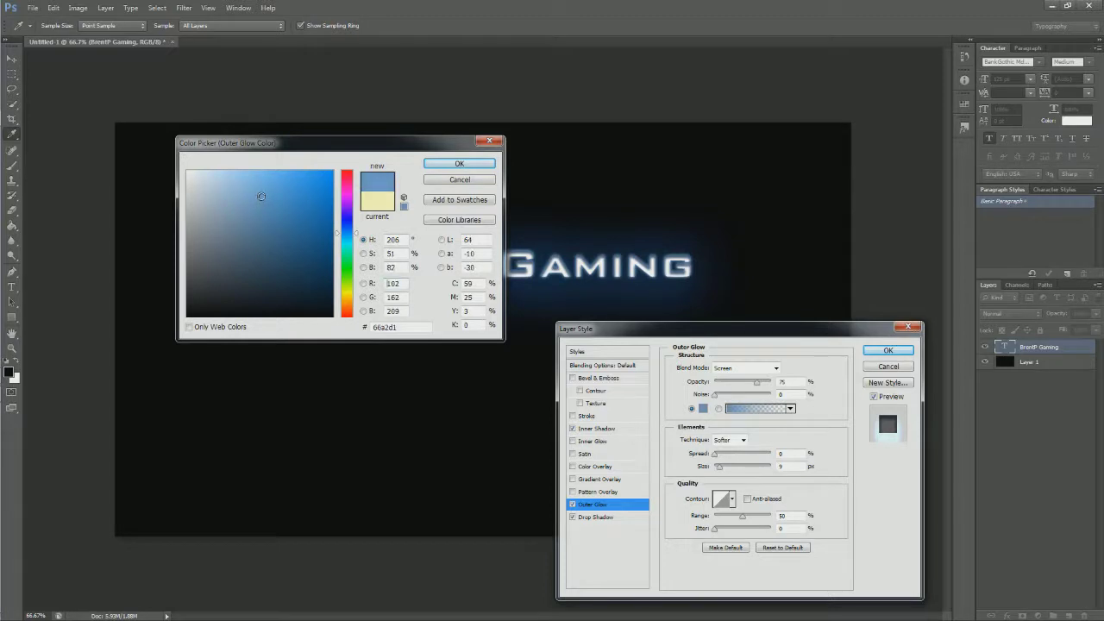
pyautogui.click(459, 163)
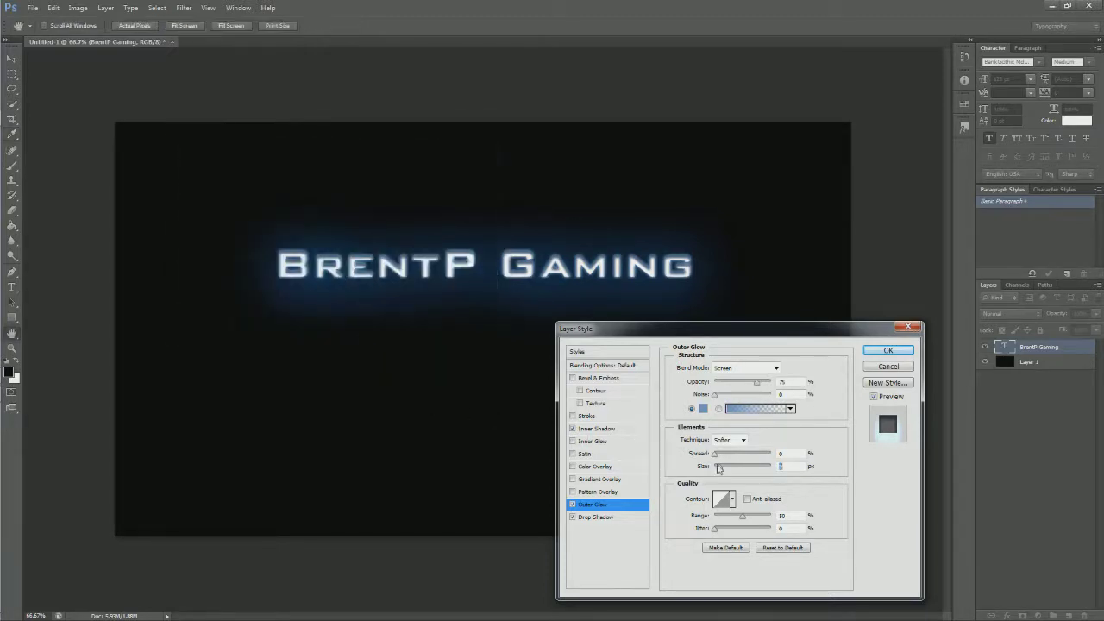
# Step: Reduce the outer glow's size to 2 px
pyautogui.moveTo(714, 453)
pyautogui.mouseDown()
pyautogui.moveTo(771, 454)
pyautogui.moveTo(709, 461)
pyautogui.moveTo(754, 472)
pyautogui.moveTo(716, 475)
pyautogui.mouseUp()
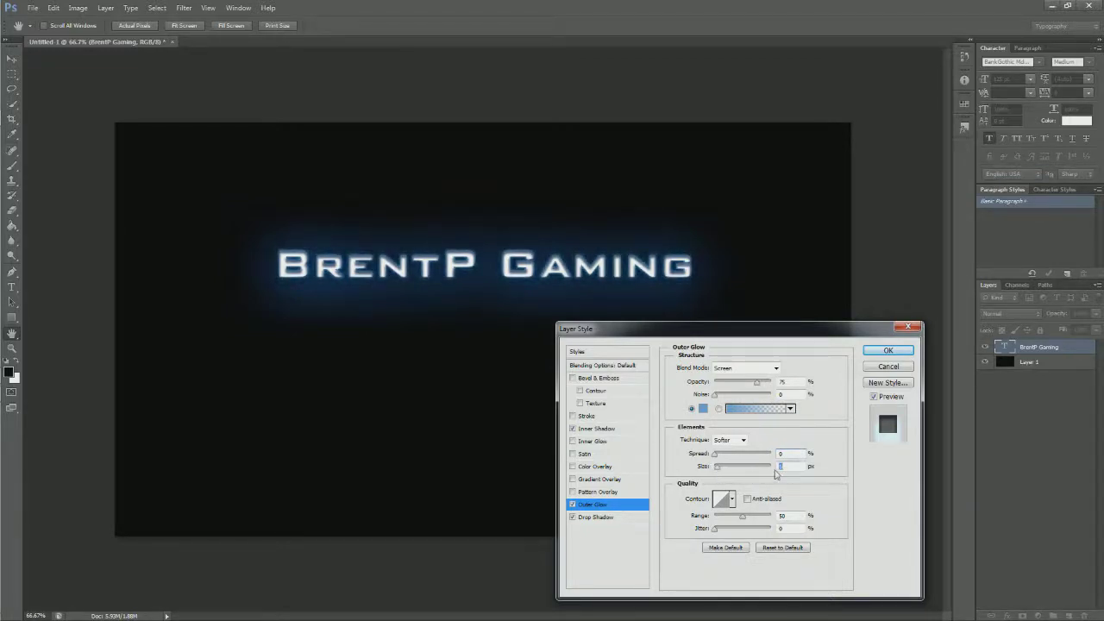
pyautogui.click(779, 467)
pyautogui.write('2')
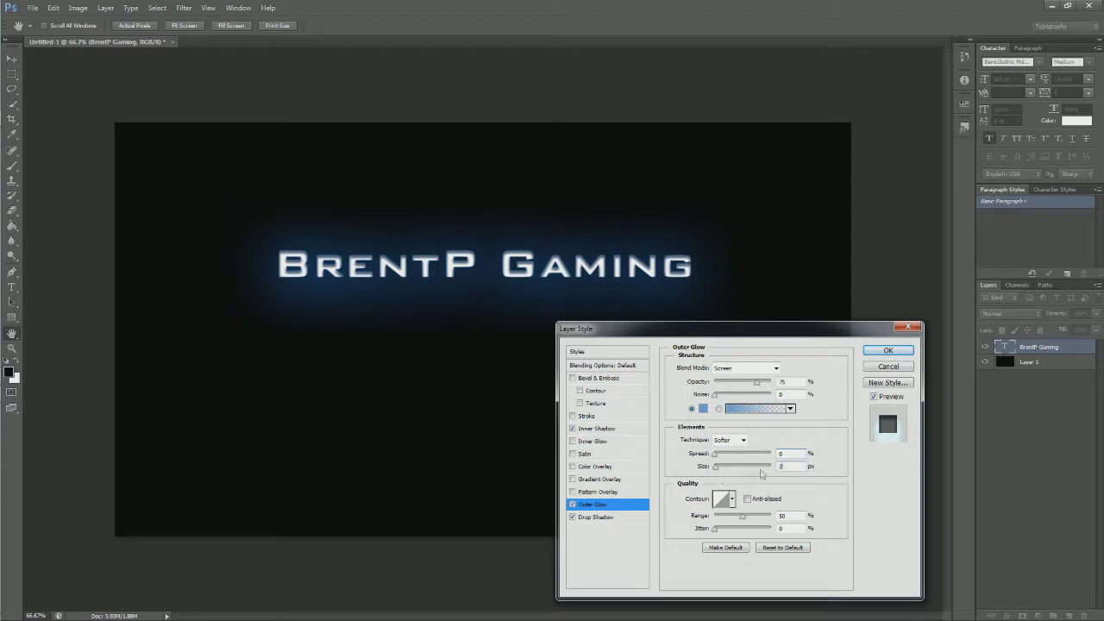
# Step: Try the half-round contour on the outer glow and return it to the linear contour
pyautogui.click(733, 500)
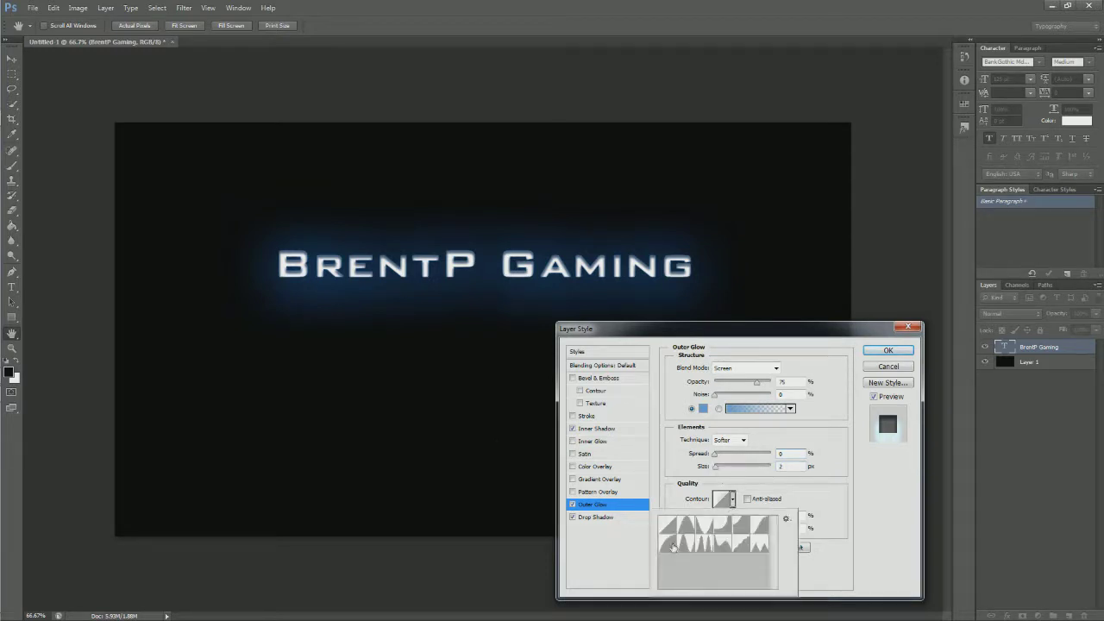
pyautogui.click(671, 545)
pyautogui.click(672, 528)
pyautogui.click(816, 500)
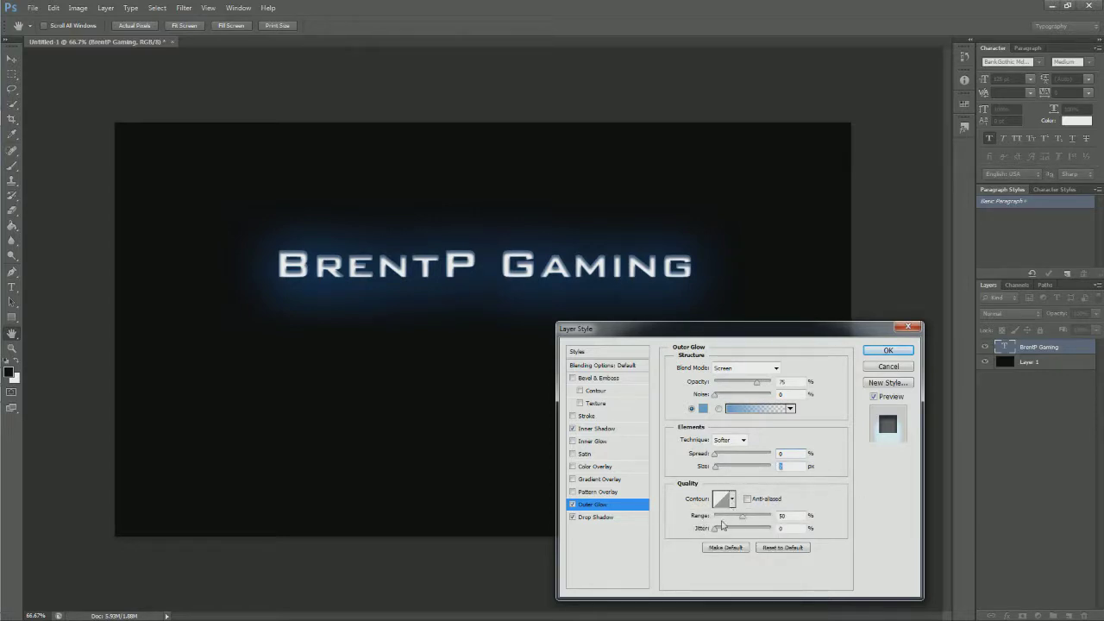
# Step: Add an inner glow 2 px in size and set its colour to a bright, saturated blue
pyautogui.click(604, 442)
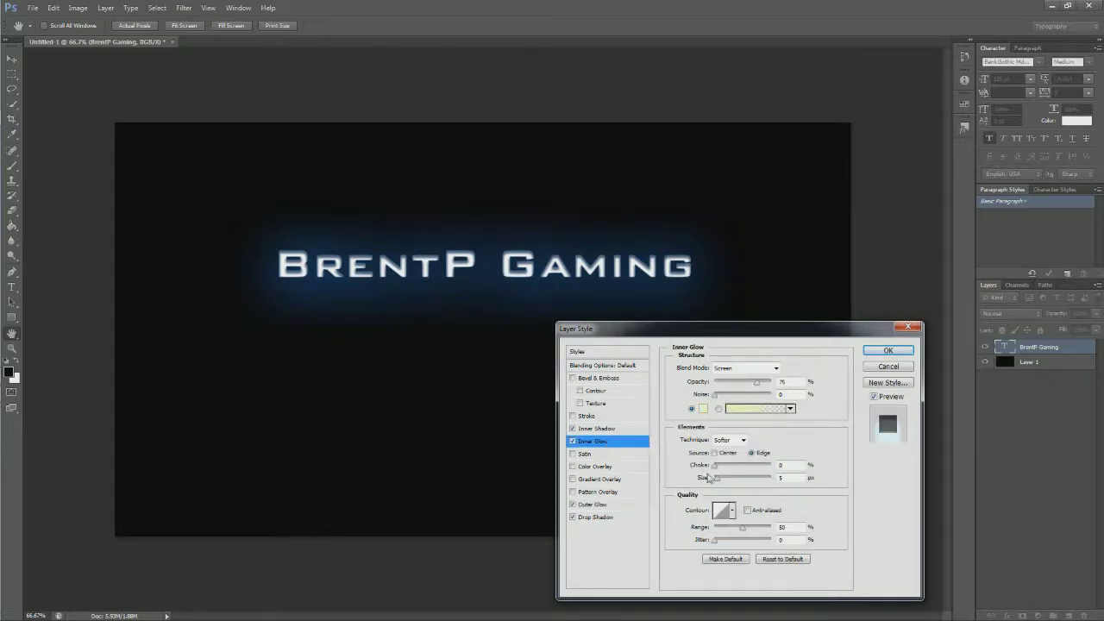
pyautogui.moveTo(716, 478)
pyautogui.mouseDown()
pyautogui.moveTo(737, 481)
pyautogui.moveTo(660, 498)
pyautogui.moveTo(715, 486)
pyautogui.mouseUp()
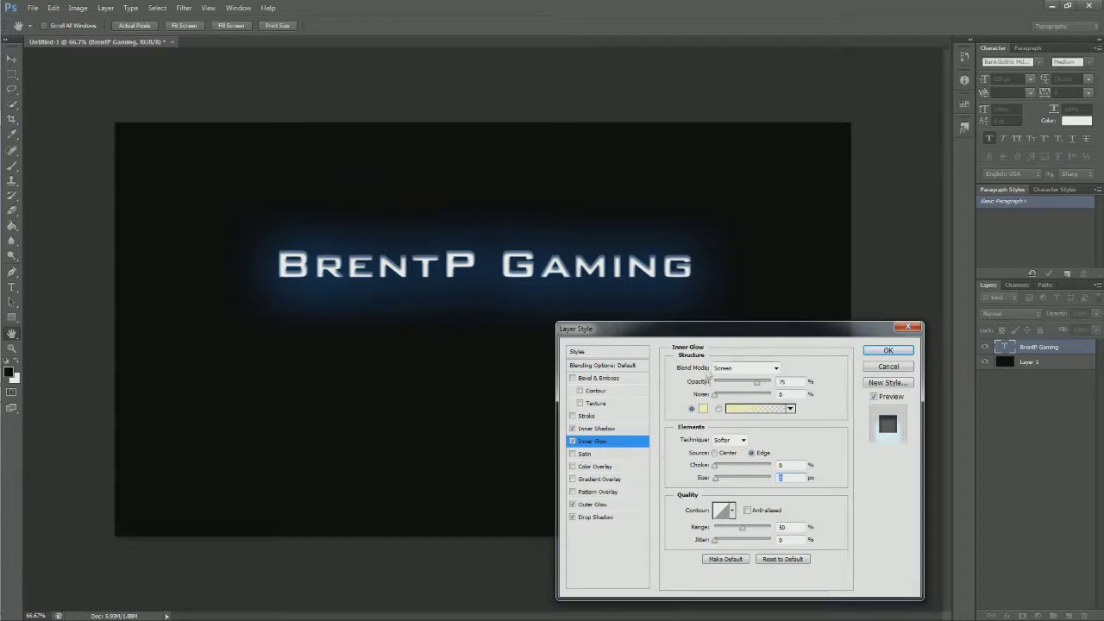
pyautogui.click(703, 408)
pyautogui.click(344, 230)
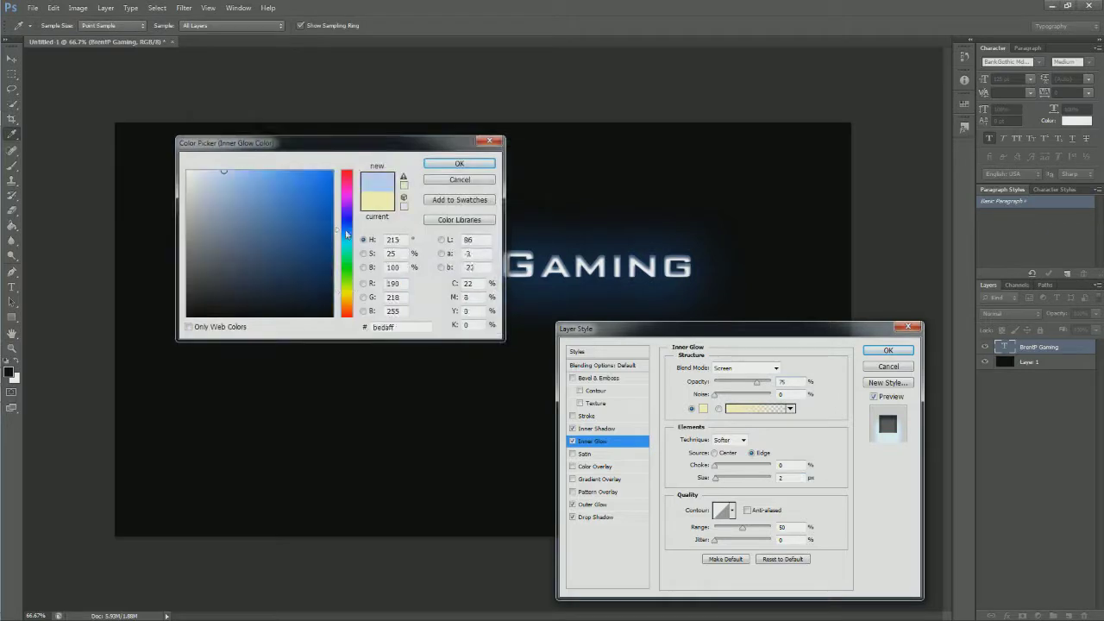
pyautogui.moveTo(350, 229); pyautogui.dragTo(350, 232)
pyautogui.click(313, 189)
pyautogui.moveTo(314, 188)
pyautogui.mouseDown()
pyautogui.moveTo(320, 213)
pyautogui.moveTo(329, 177)
pyautogui.moveTo(330, 190)
pyautogui.moveTo(329, 176)
pyautogui.moveTo(303, 175)
pyautogui.moveTo(317, 175)
pyautogui.mouseUp()
pyautogui.click(459, 163)
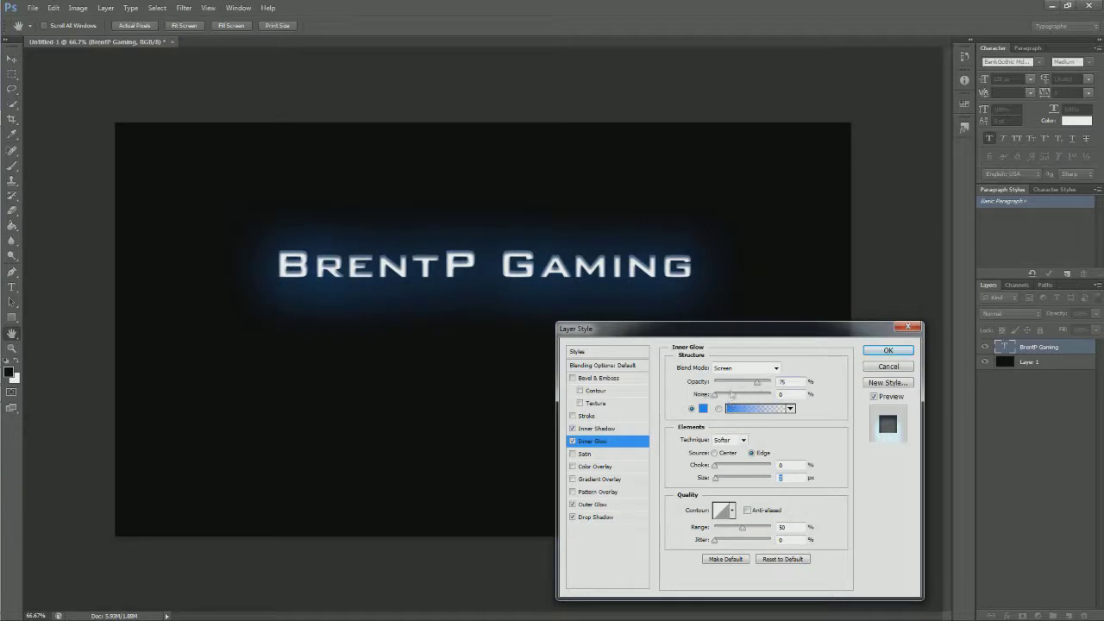
# Step: Set the inner glow's size to 5 px and move the Layer Style dialog below the title
pyautogui.write('2')
pyautogui.hotkey('shift', 'Tab')
pyautogui.moveTo(715, 479)
pyautogui.mouseDown()
pyautogui.moveTo(742, 498)
pyautogui.moveTo(719, 487)
pyautogui.mouseUp()
pyautogui.write('5')
pyautogui.moveTo(710, 330); pyautogui.dragTo(921, 312)
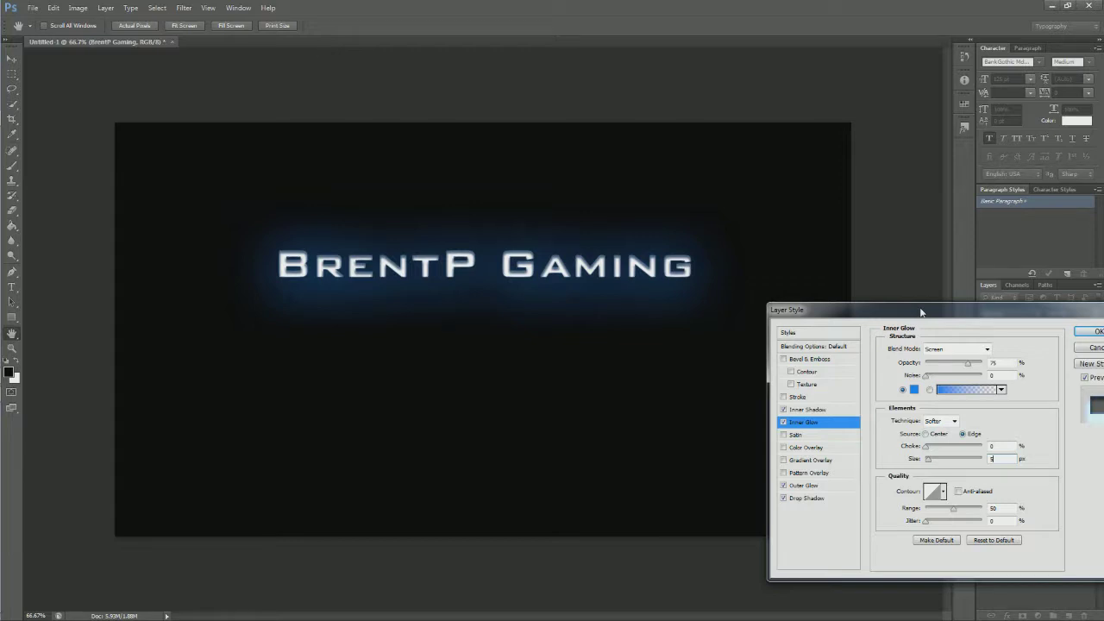
pyautogui.moveTo(921, 312); pyautogui.dragTo(614, 370)
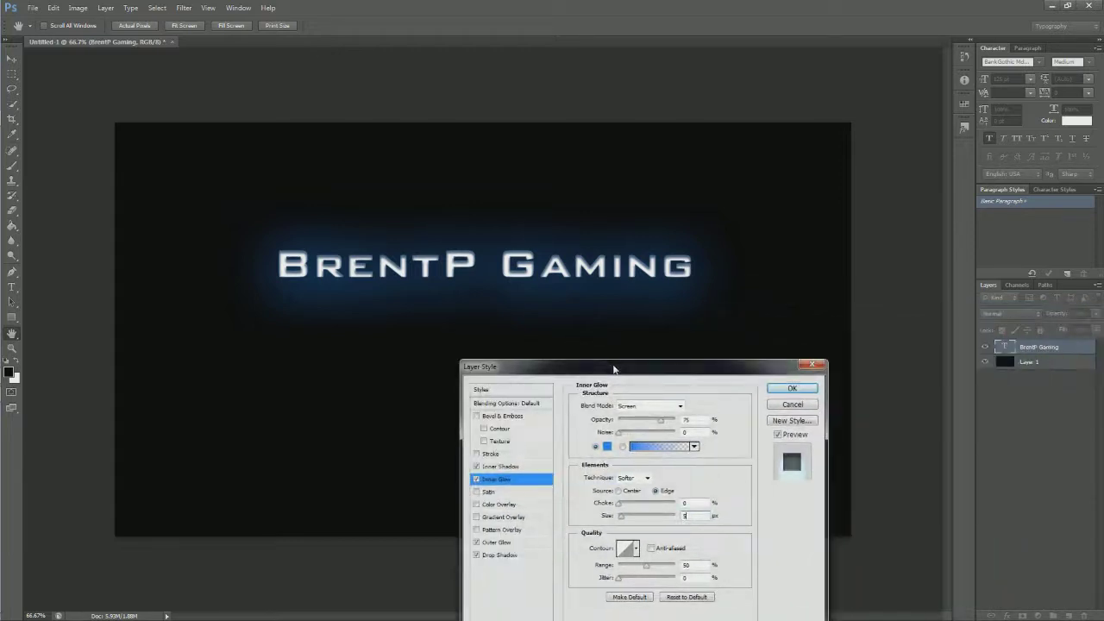